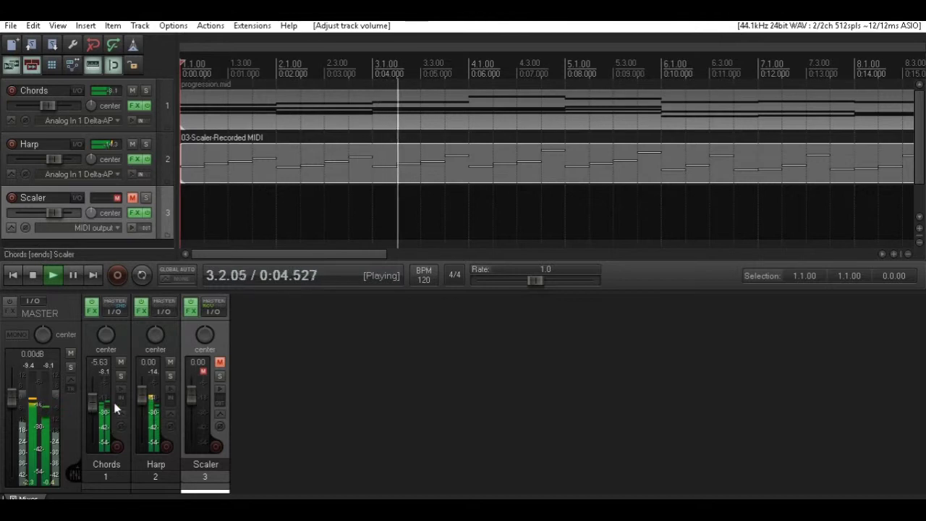
Push the Harp mixer fader up to +1.85 dB while the Chords and Harp arrangement plays.
drag(143, 394, 143, 391)
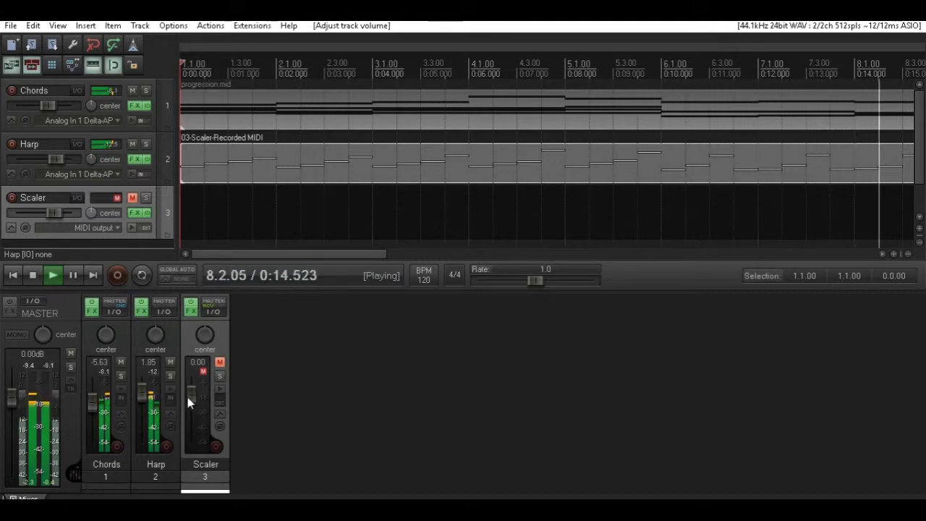
mouse_move(91, 400)
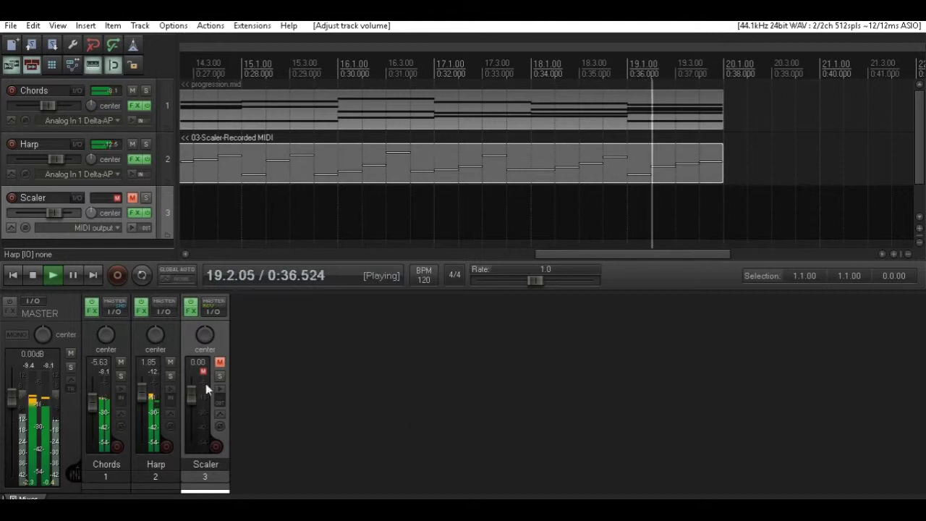
Stop playback, create a track named Chords in the empty project and bring up its Add FX list.
click(30, 279)
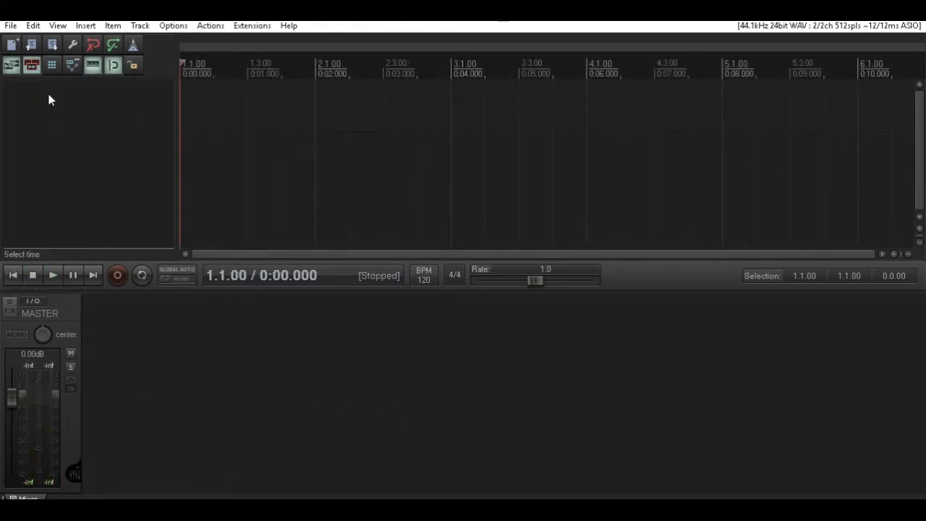
double_click(48, 99)
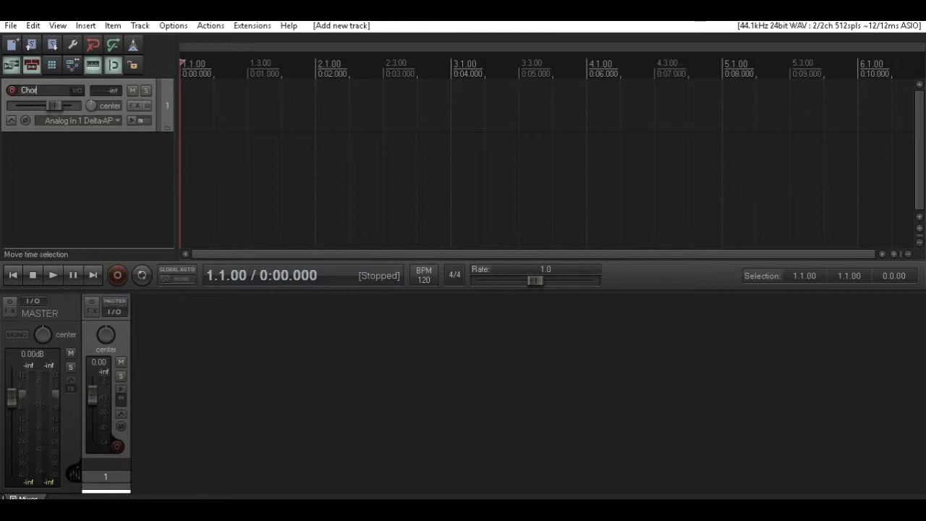
key(Return)
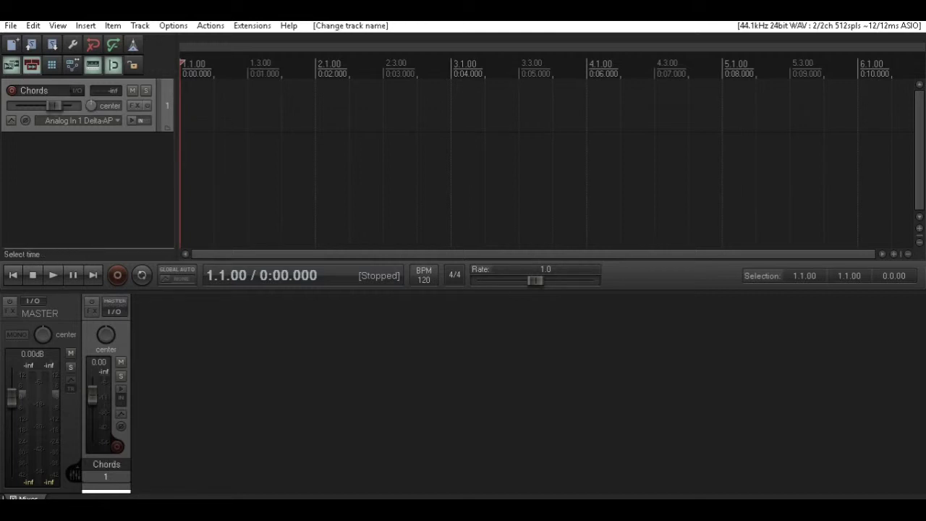
click(132, 106)
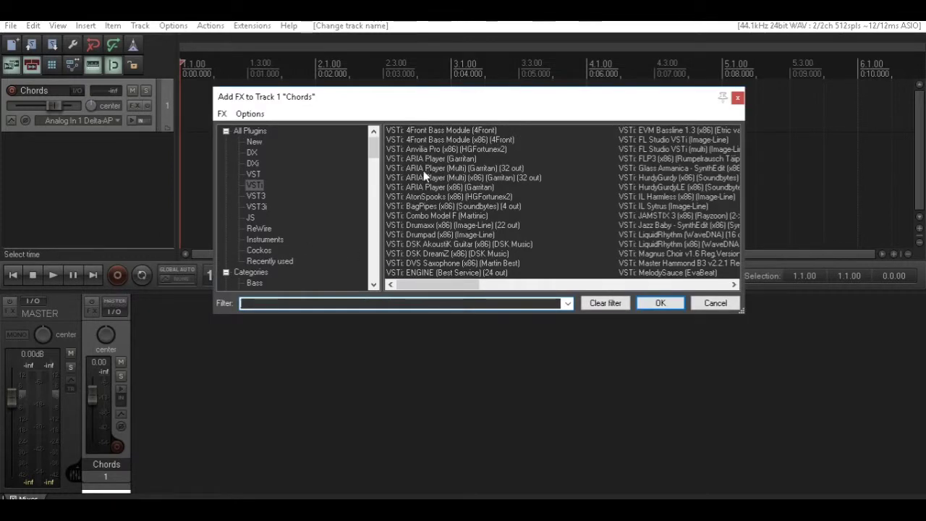
Add ARIA Player and load Personal Orchestra 5 Full Strings Sus+Short Mutes into slot 1.
click(450, 160)
double_click(449, 159)
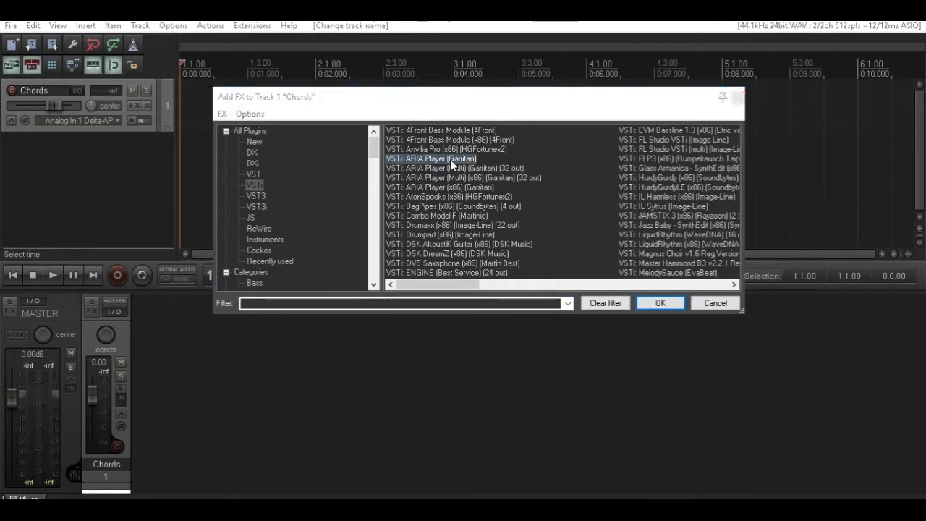
click(43, 146)
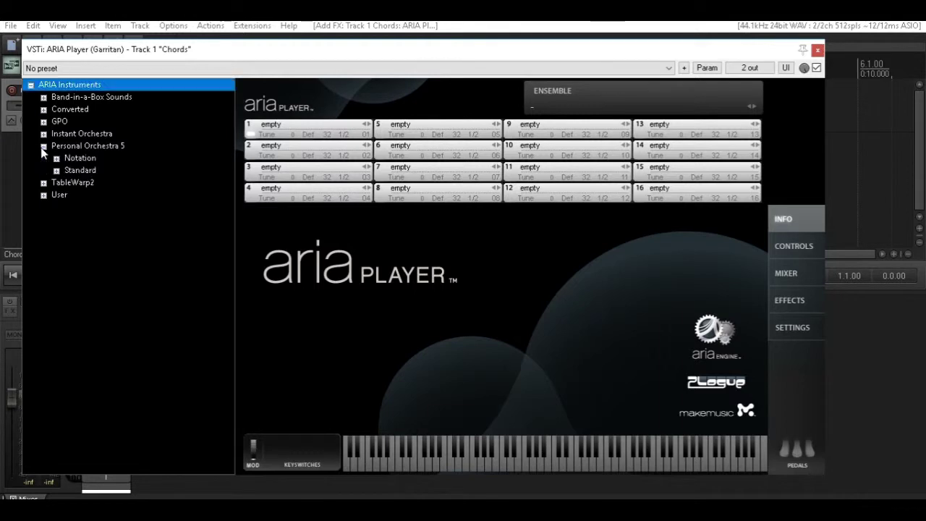
click(57, 170)
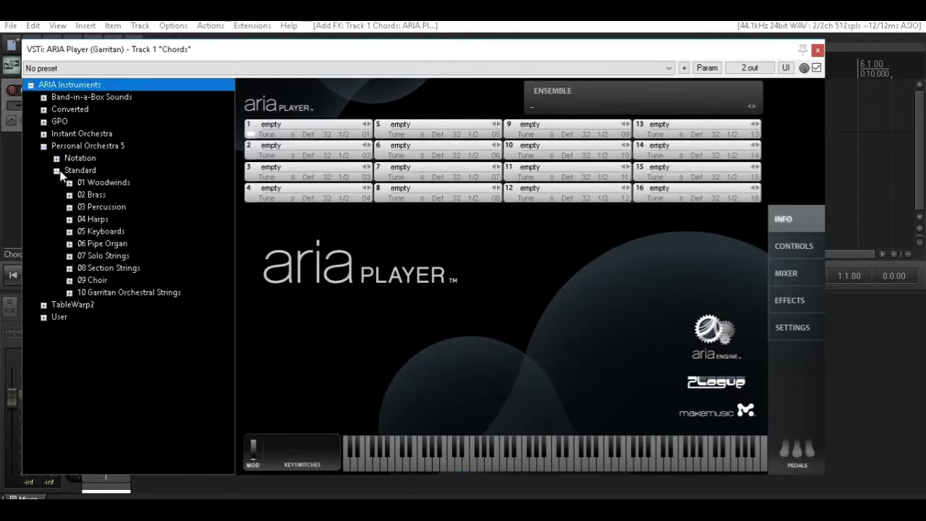
click(71, 268)
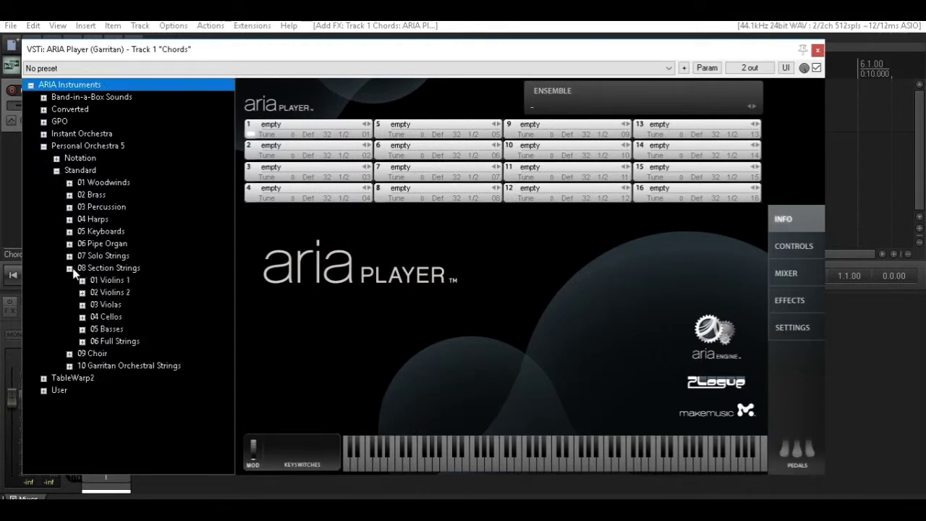
click(83, 341)
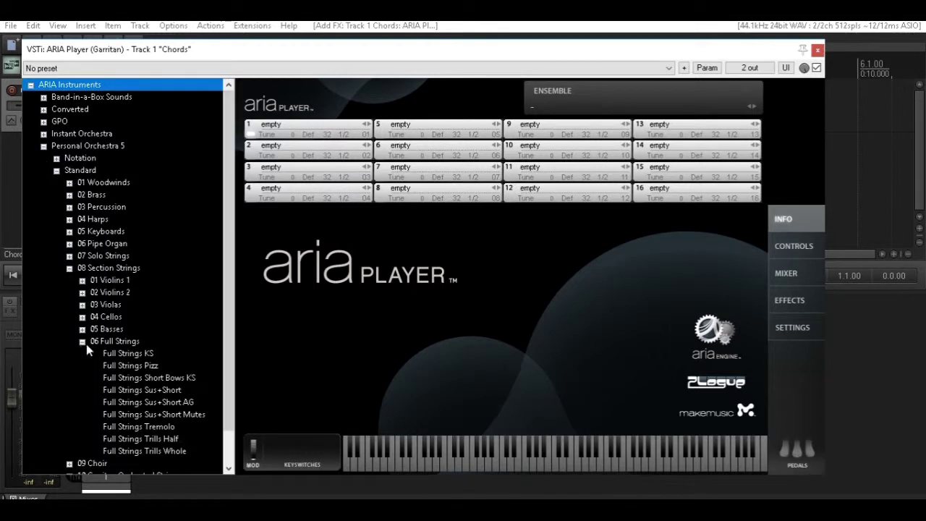
double_click(185, 414)
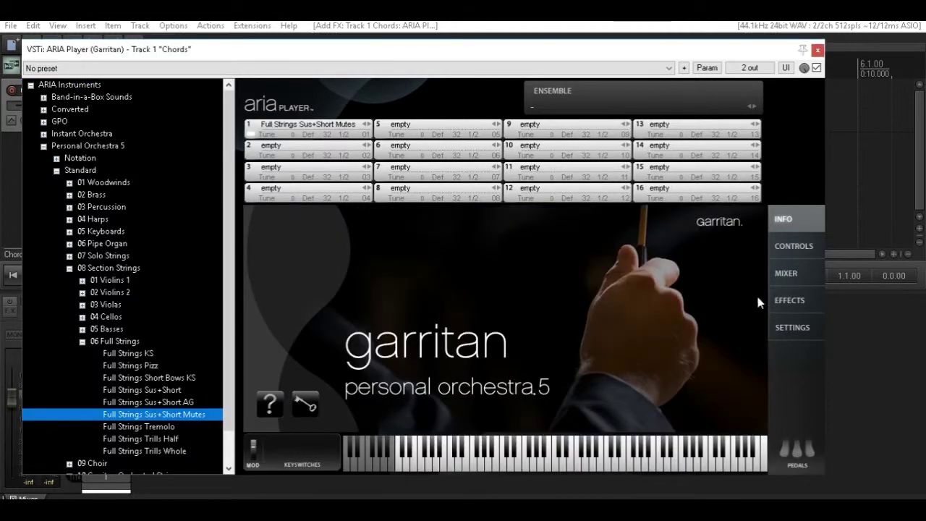
Set ARIA's Ambience reverb to Concert Hall 1, test a note, and close the player.
click(789, 300)
click(506, 251)
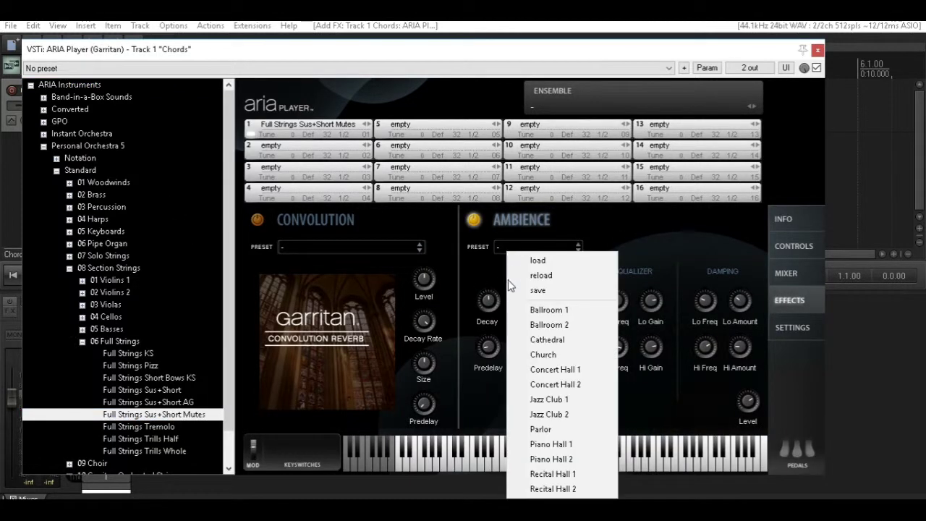
click(551, 369)
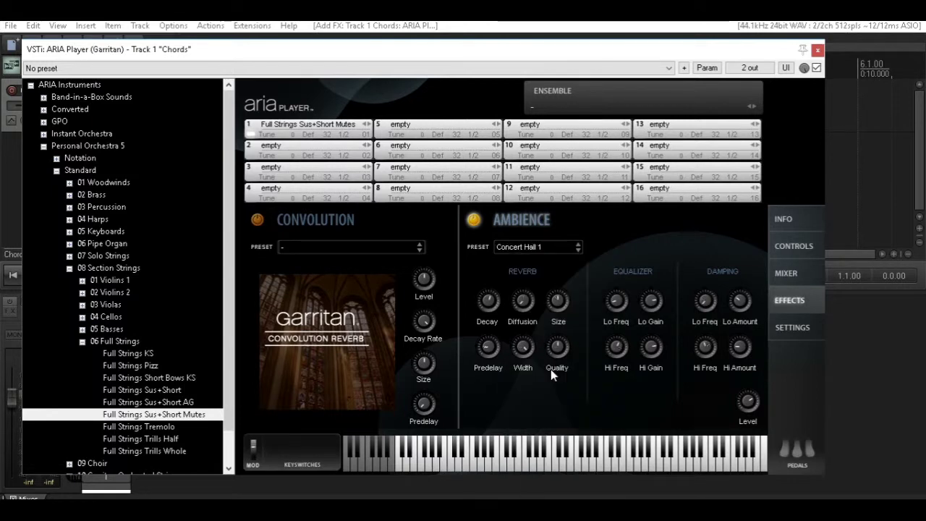
click(788, 274)
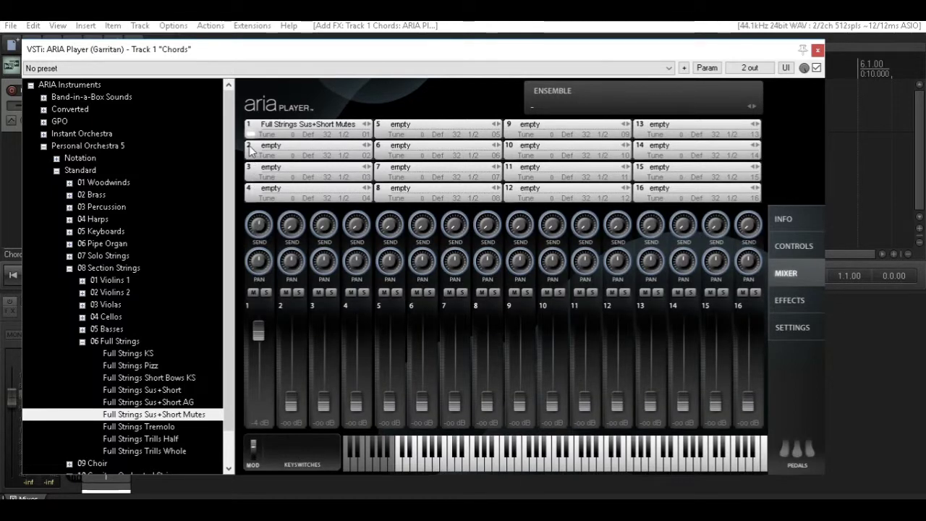
click(477, 454)
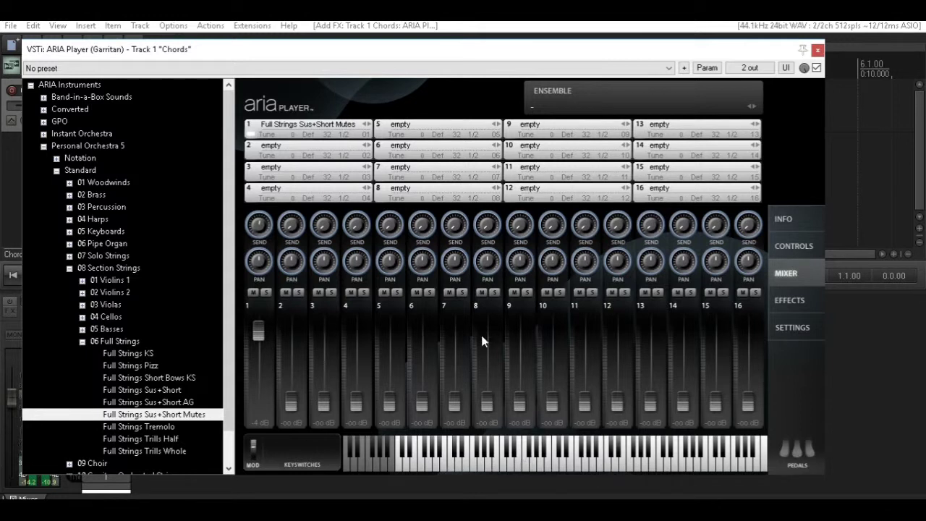
click(817, 50)
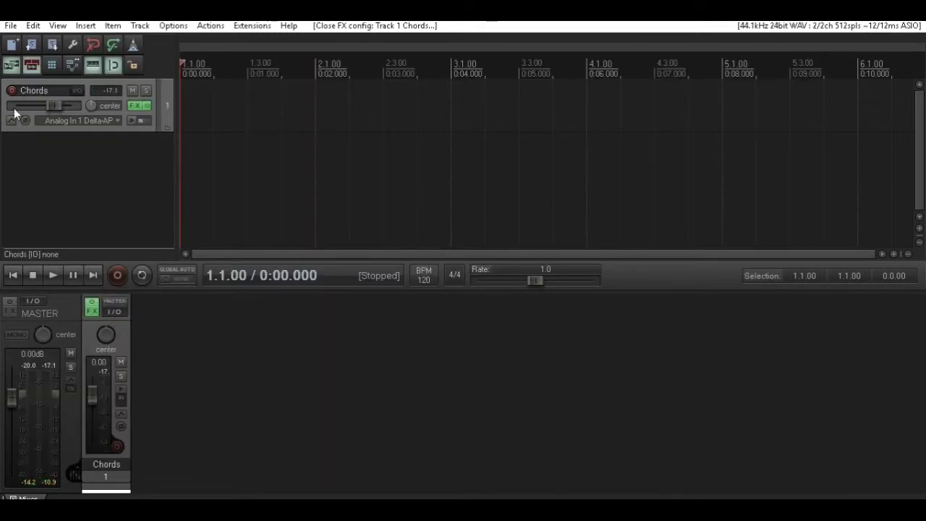
Add a second track below Chords named Harp.
double_click(86, 149)
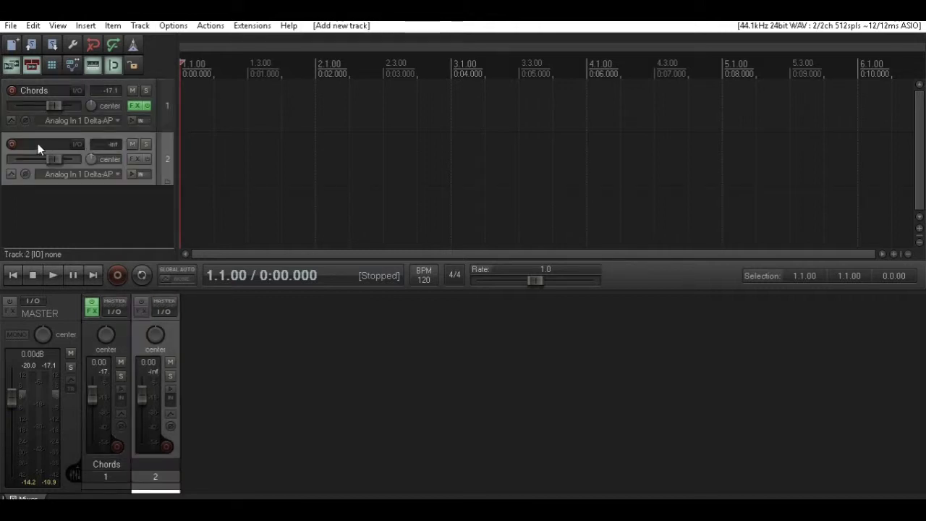
text(Harp)
key(Return)
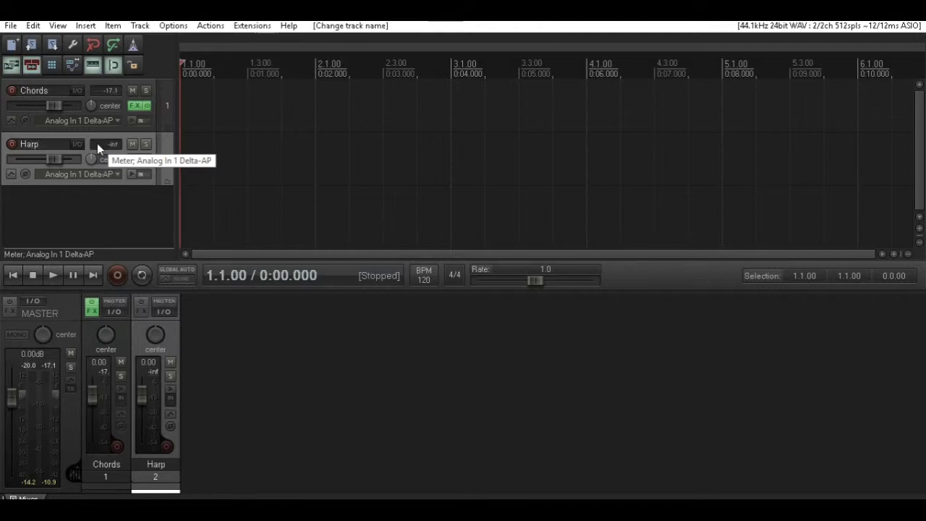
Load ARIA Player with 04 Harps > Chromatic Harp 1 on Harp, audition two notes, and close it.
click(135, 159)
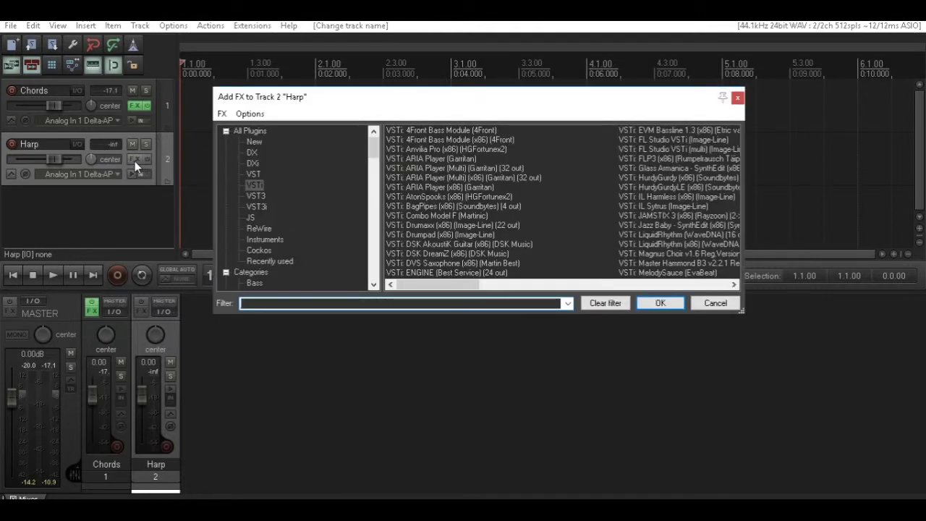
double_click(439, 159)
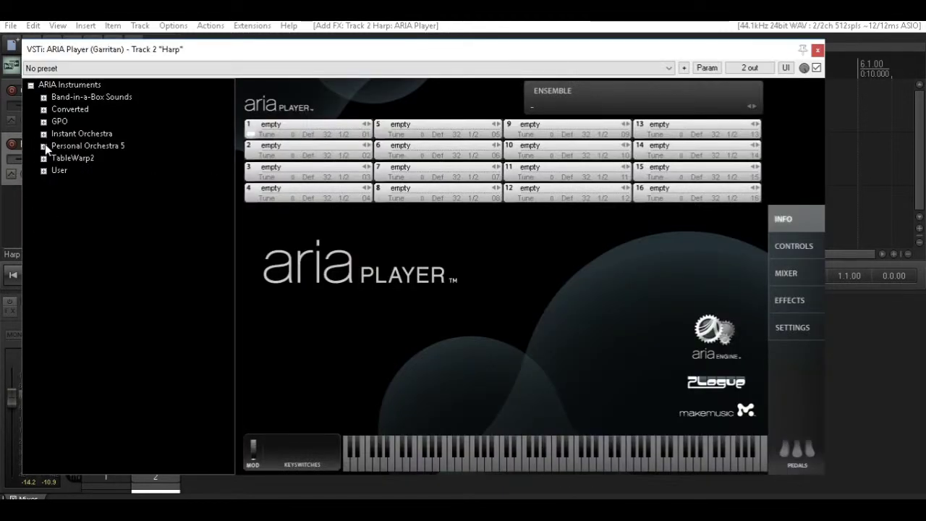
click(44, 145)
click(57, 171)
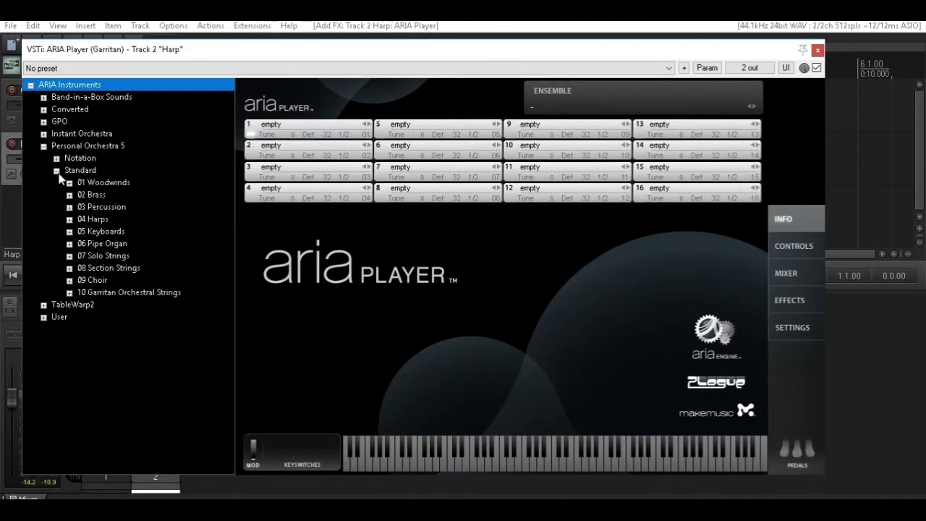
click(69, 220)
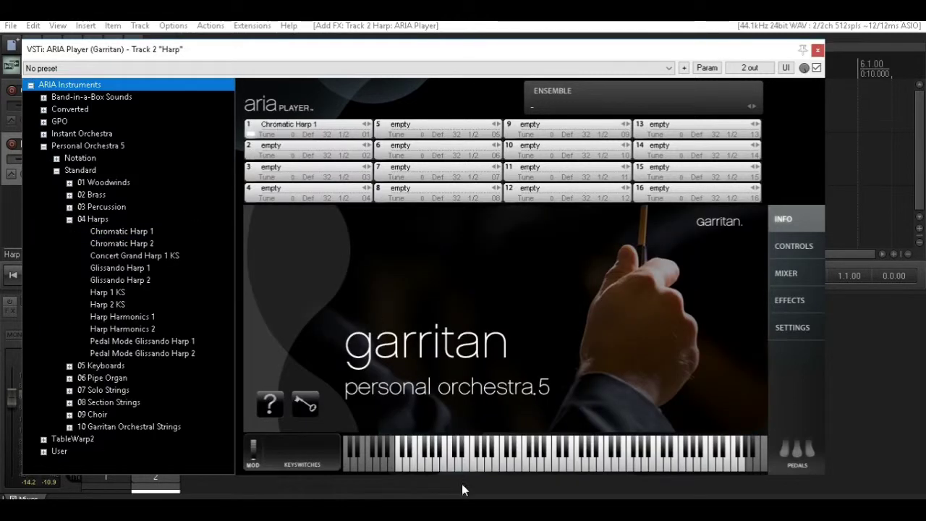
click(530, 466)
click(622, 461)
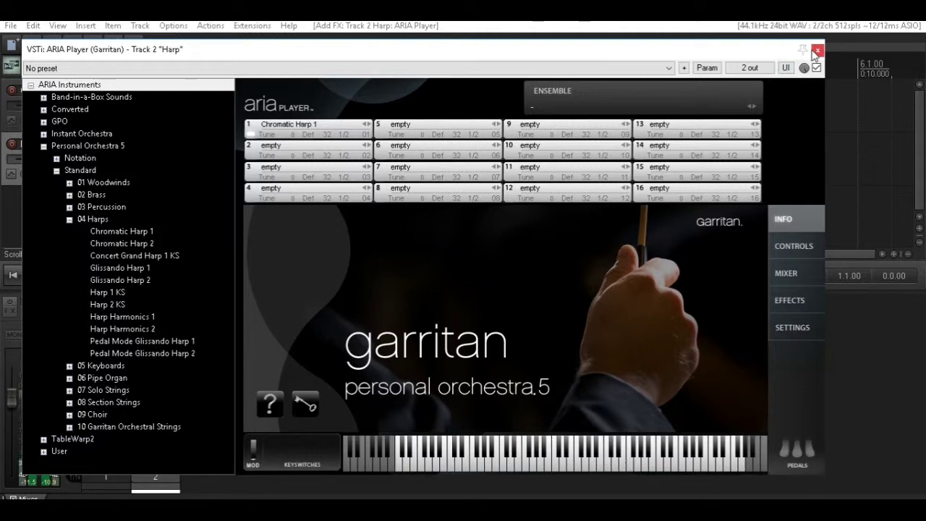
click(818, 52)
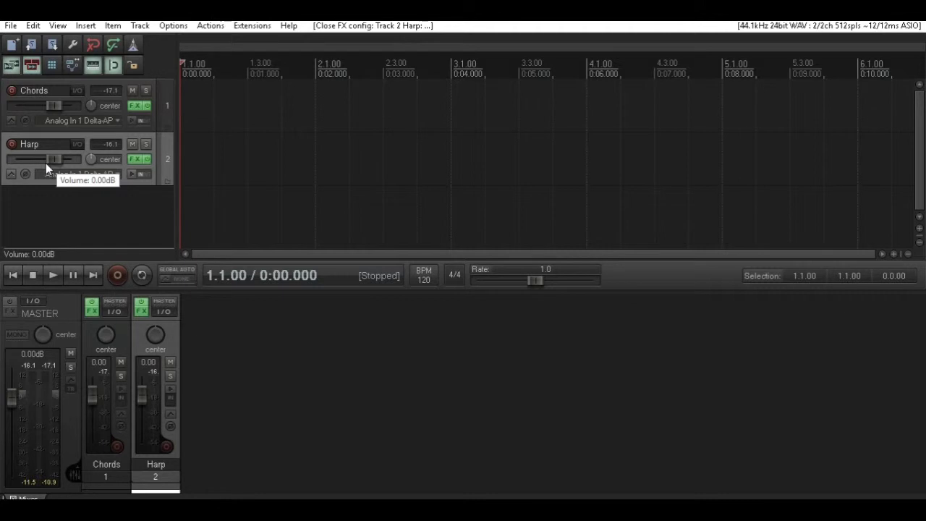
Add a third track and insert the Scaler VST3i instrument on it.
double_click(51, 209)
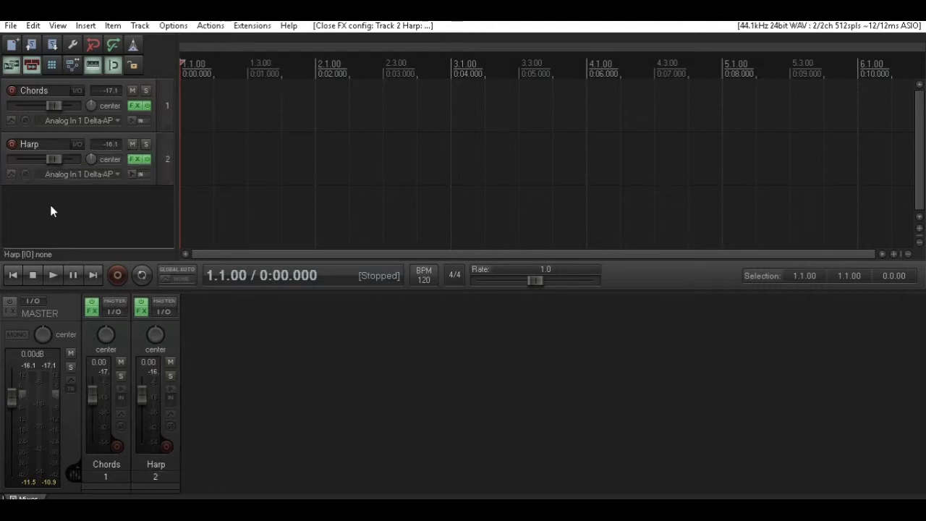
click(135, 212)
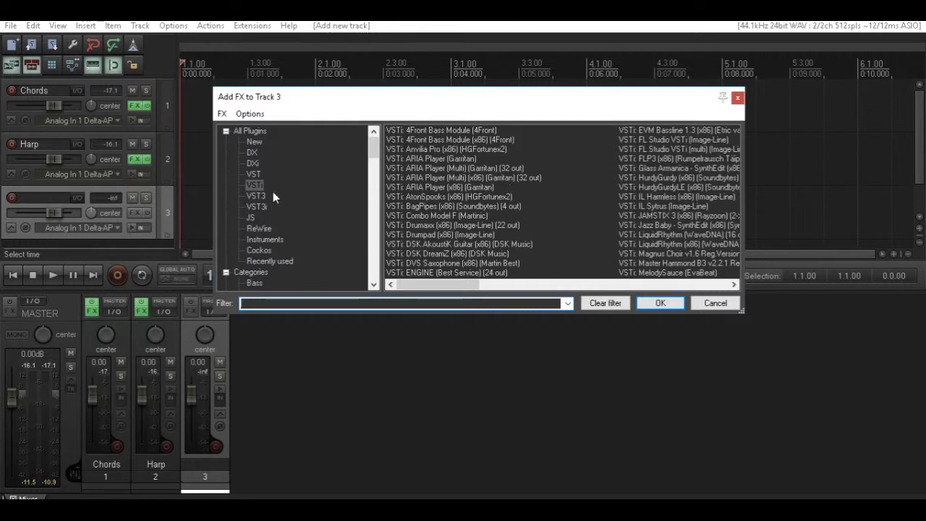
click(257, 207)
double_click(439, 149)
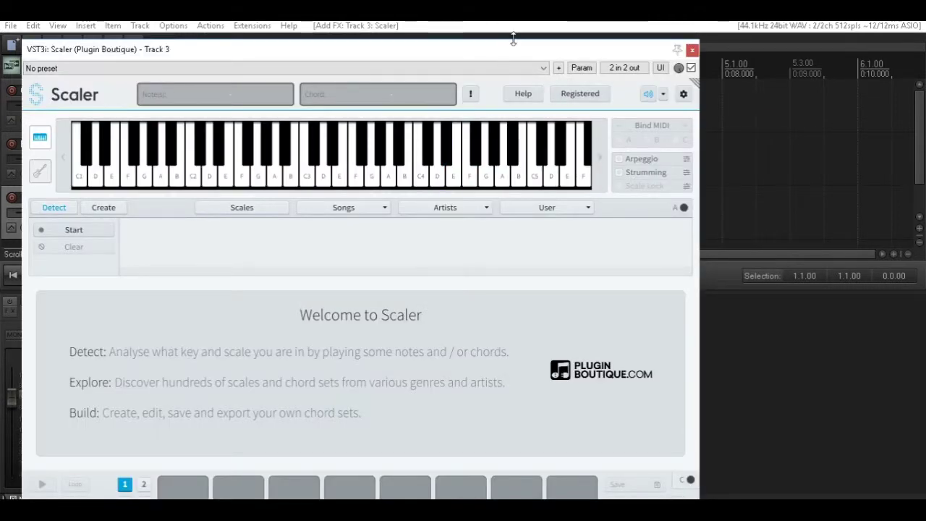
Audition Scaler's keyboard and load the Songs > Classical > Classical 1 progression.
drag(504, 55, 696, 57)
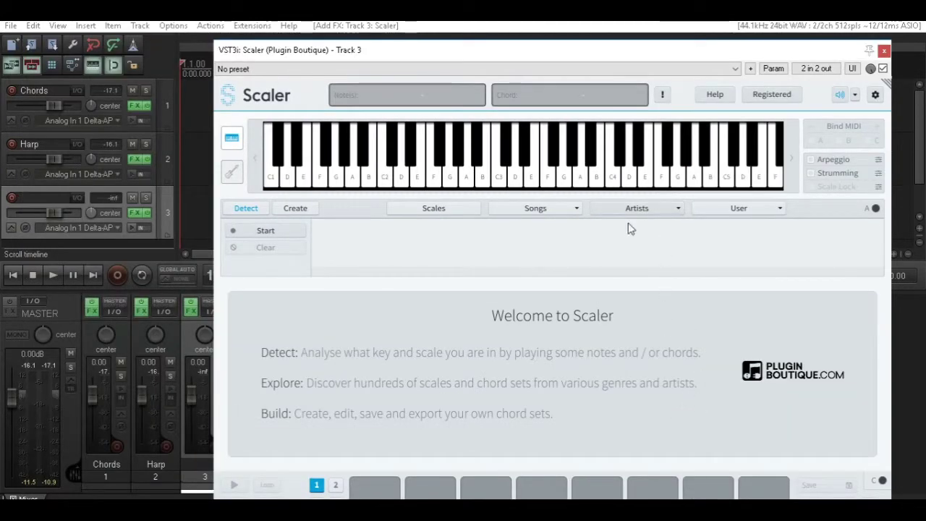
drag(627, 183, 292, 196)
click(542, 210)
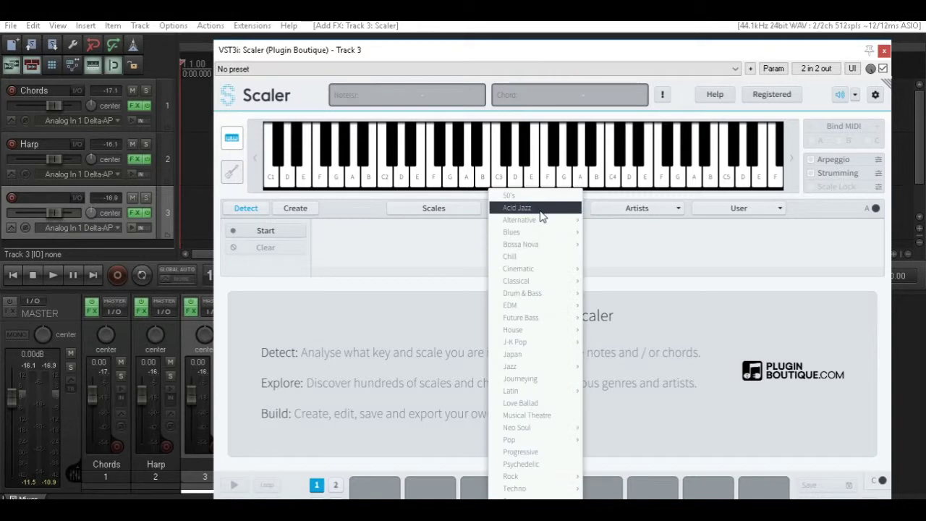
mouse_move(561, 284)
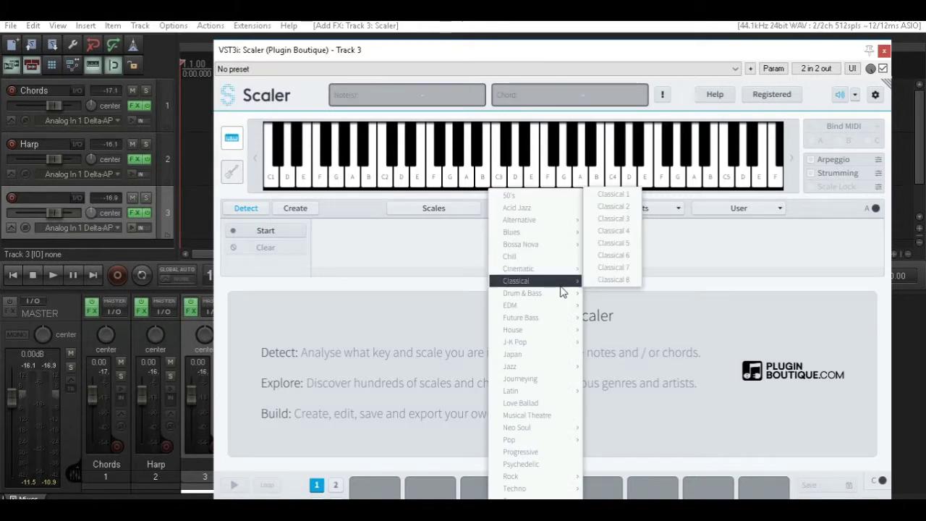
click(620, 197)
click(343, 257)
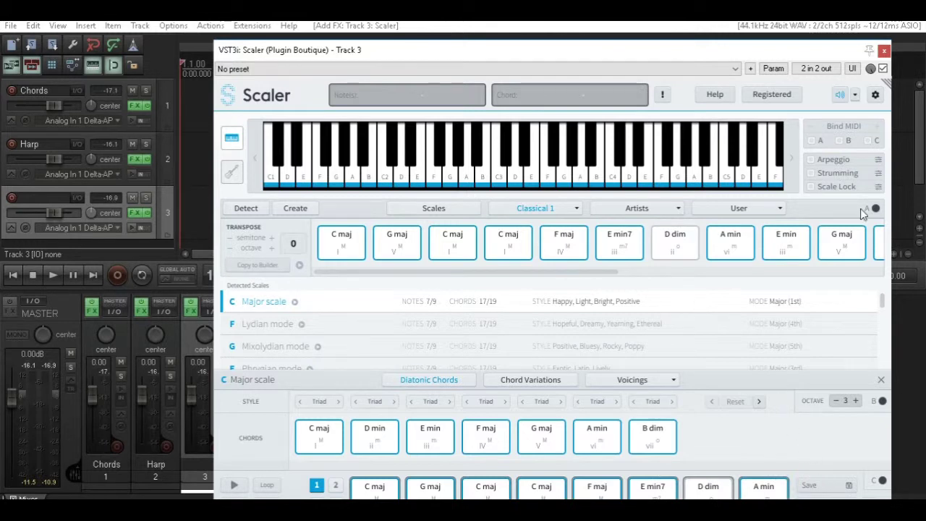
Drag the Classical 1 progression MIDI from Scaler onto the Chords track and close Scaler.
click(886, 83)
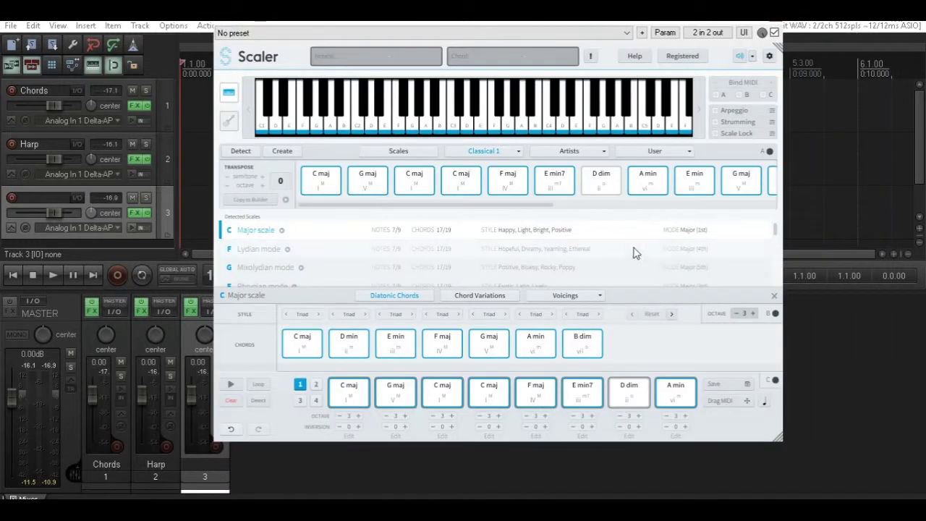
drag(520, 25, 571, 39)
mouse_move(816, 414)
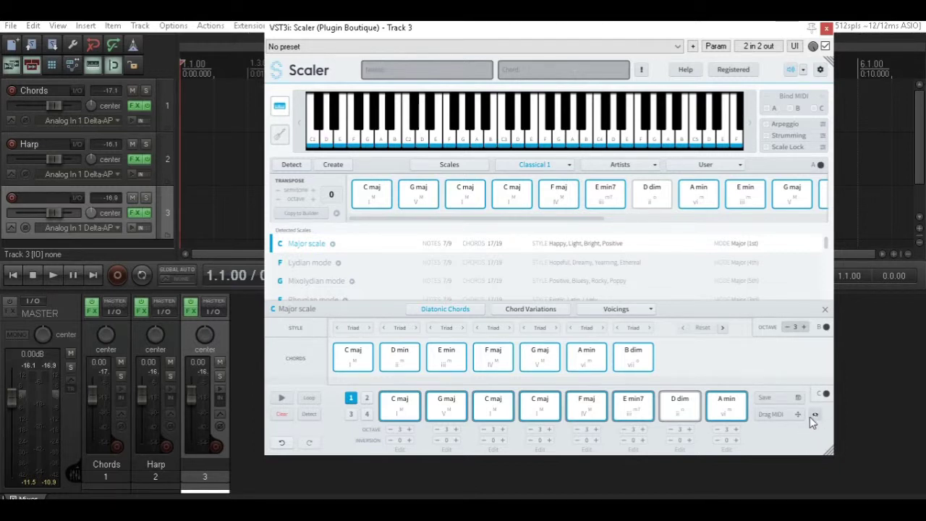
drag(778, 417, 188, 100)
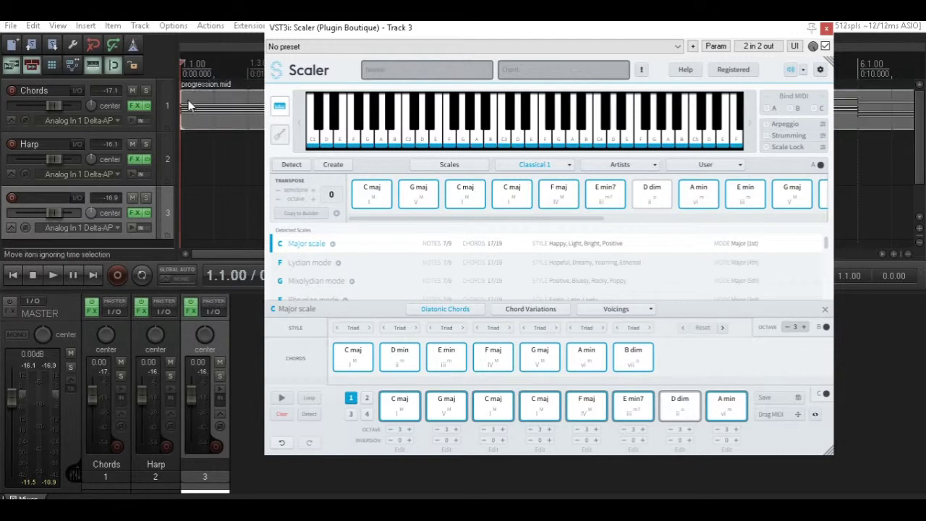
click(825, 27)
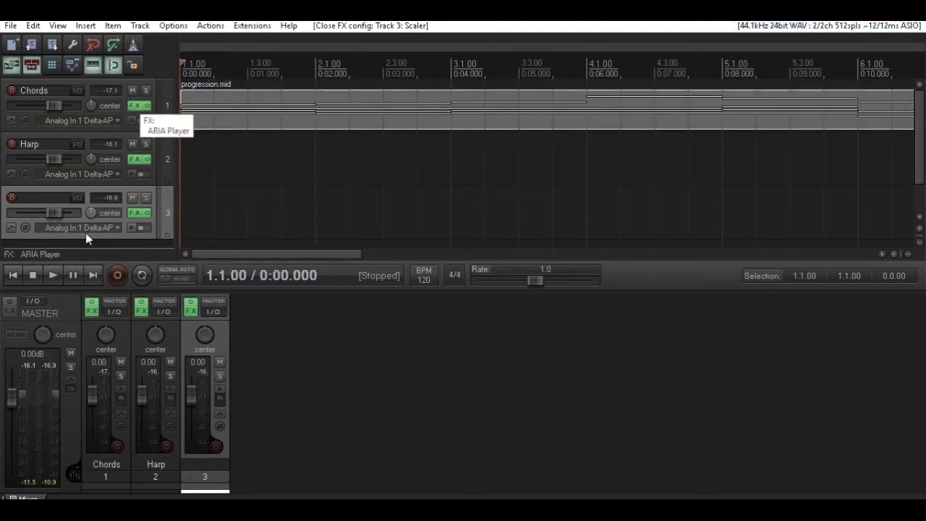
Play the project and rename track 3 to Scaler.
click(52, 277)
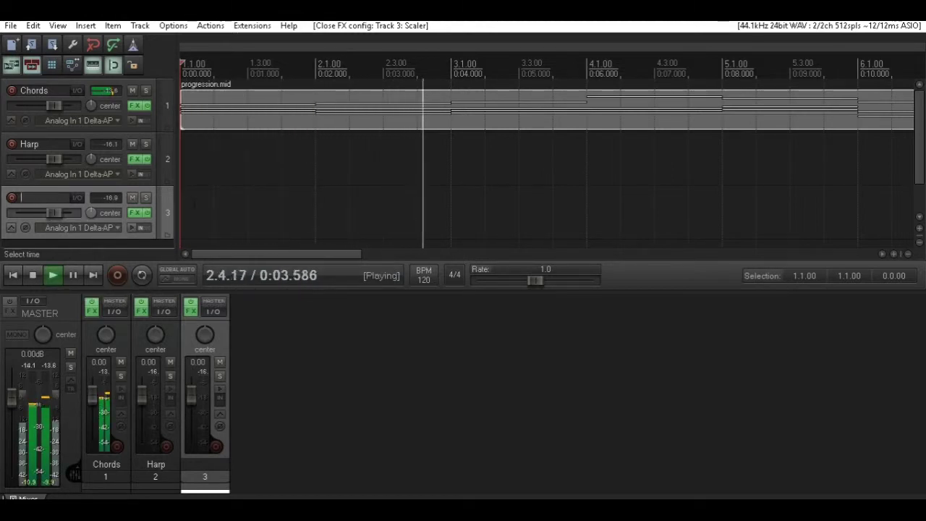
key(F2)
text(Scaler)
key(Return)
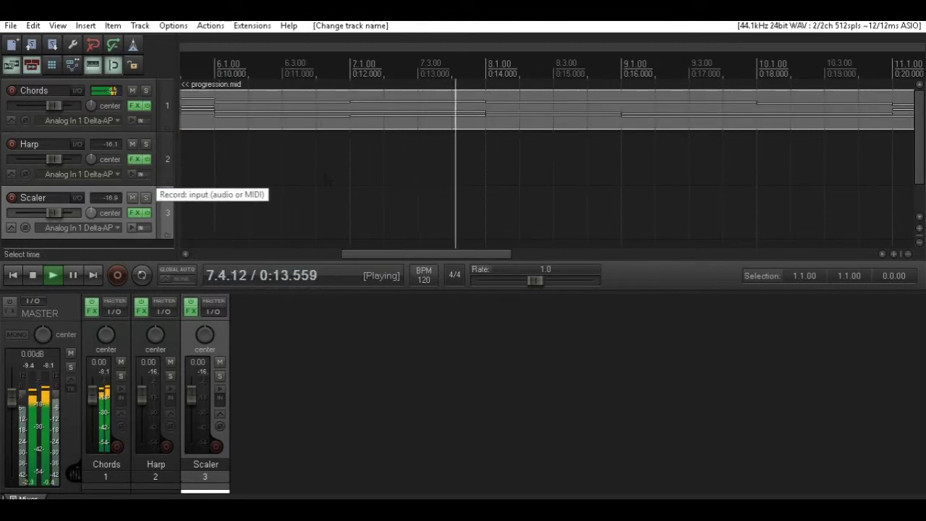
key(minus)
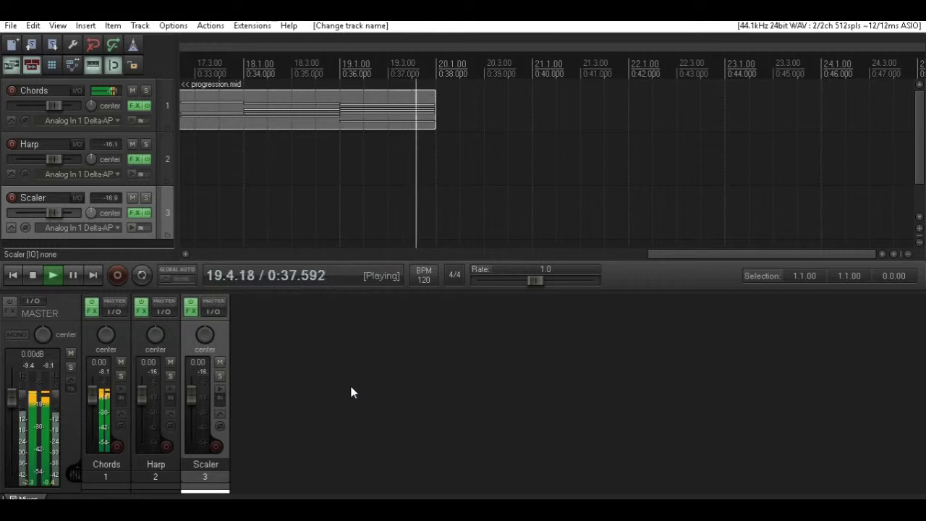
Stop playback, return to the project start, and reopen track 3's Scaler effects window.
key(space)
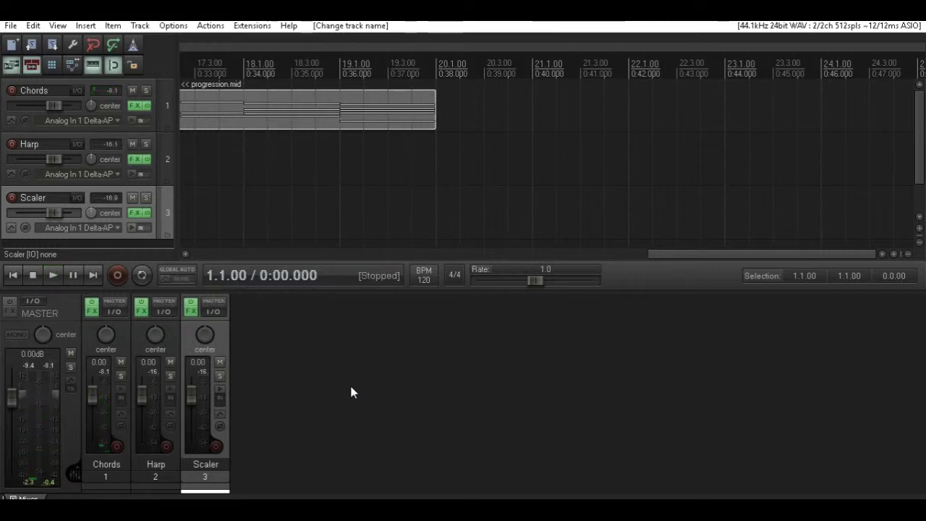
key(Home)
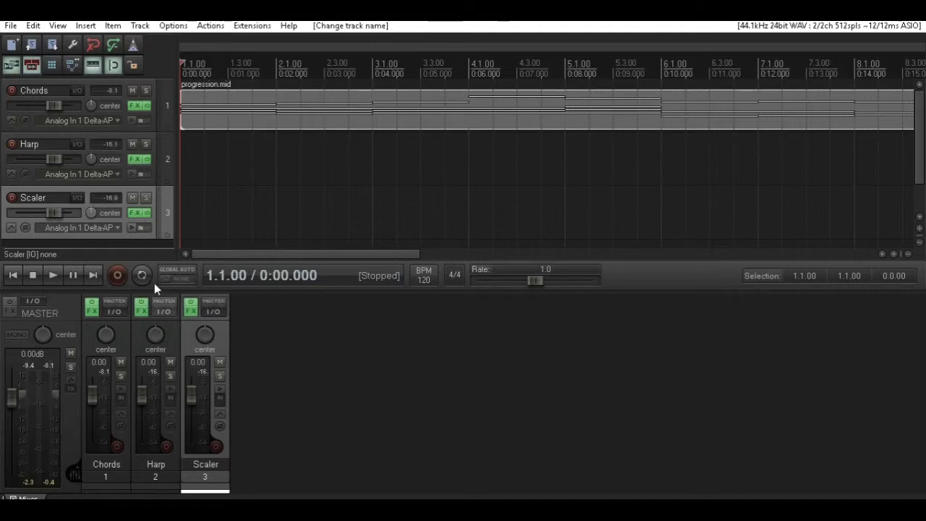
click(139, 215)
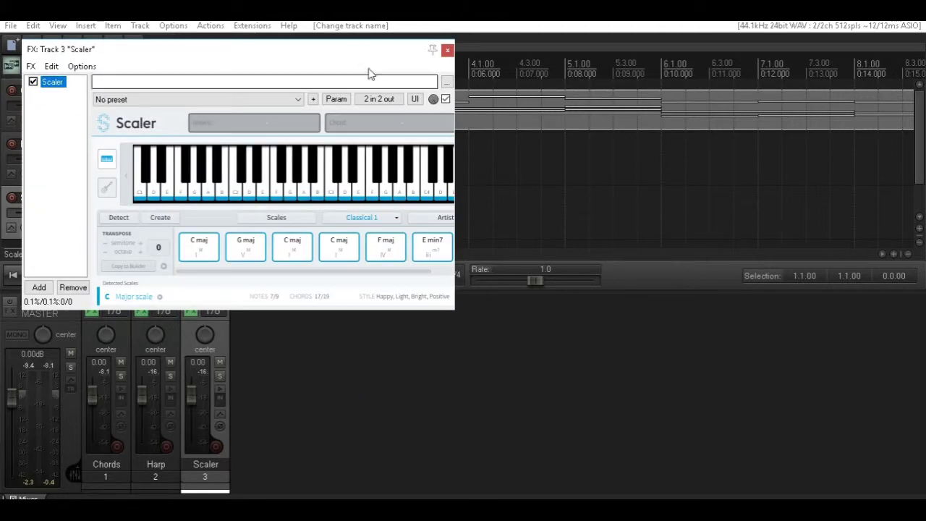
Maximize the Scaler window and enable Arpeggio with an Up pattern at 1/4 timing.
double_click(366, 56)
click(803, 59)
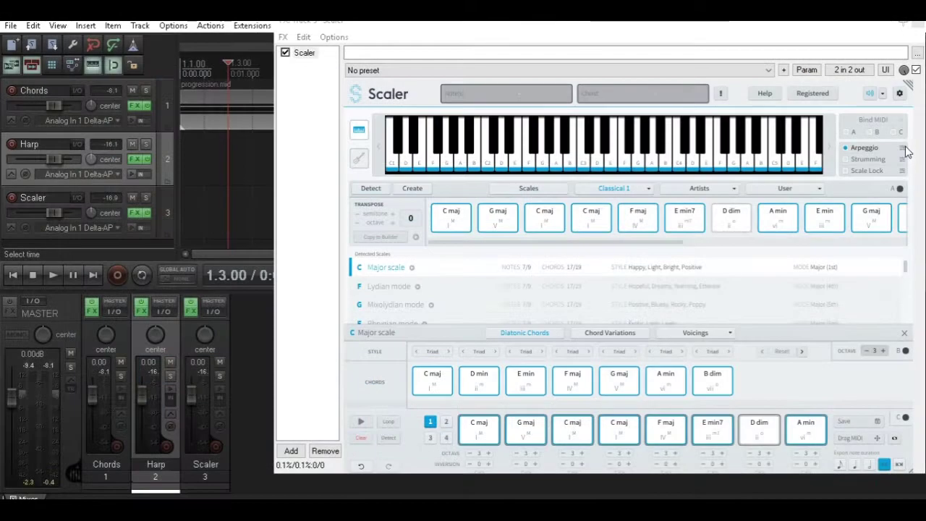
click(902, 148)
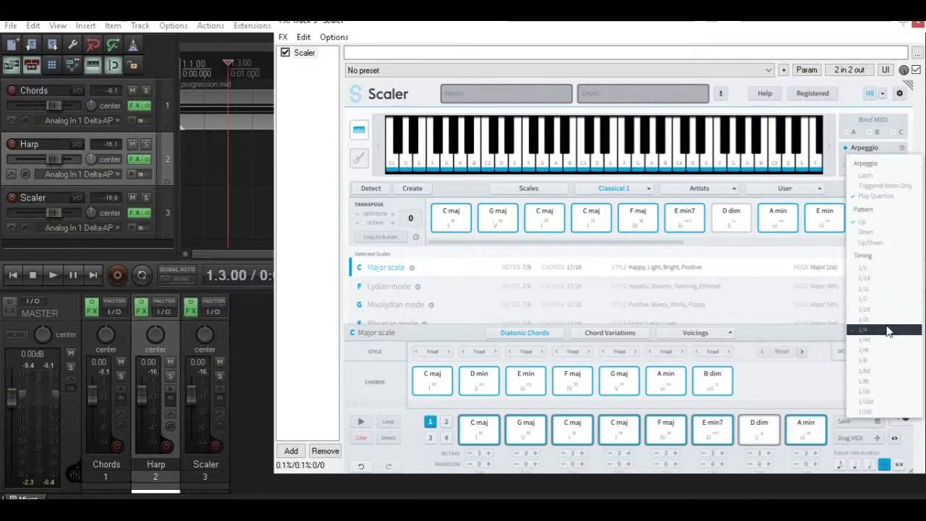
click(767, 38)
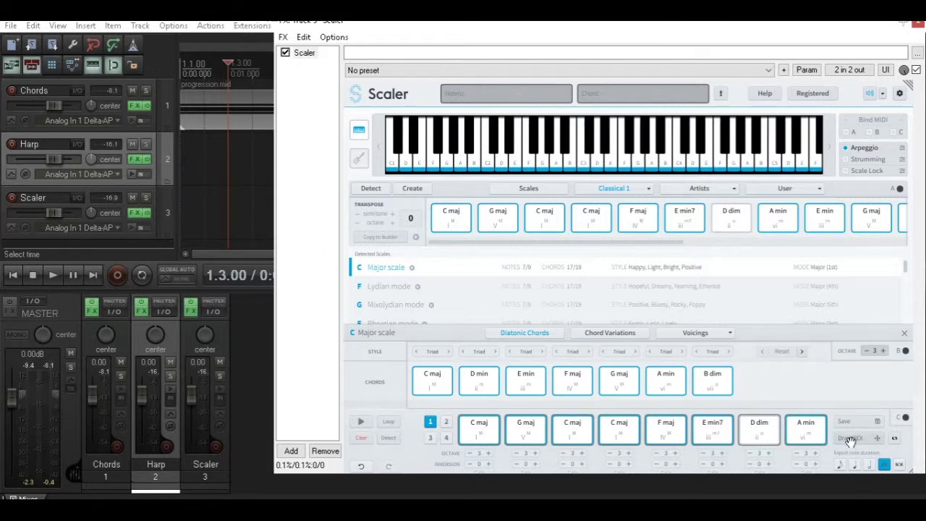
Drag Scaler's arpeggiated progression.mid onto the Harp track and scroll the timeline to check it.
drag(692, 392, 284, 138)
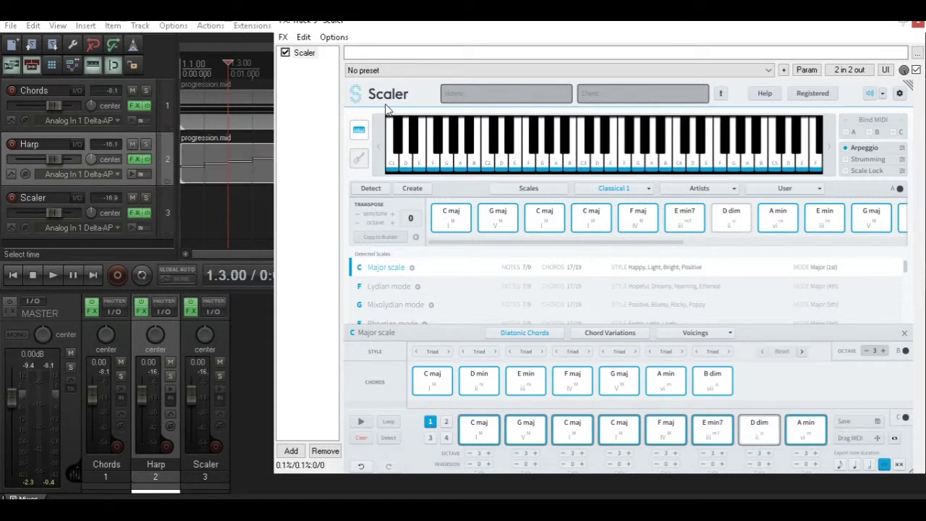
drag(658, 25, 730, 355)
drag(332, 255, 719, 264)
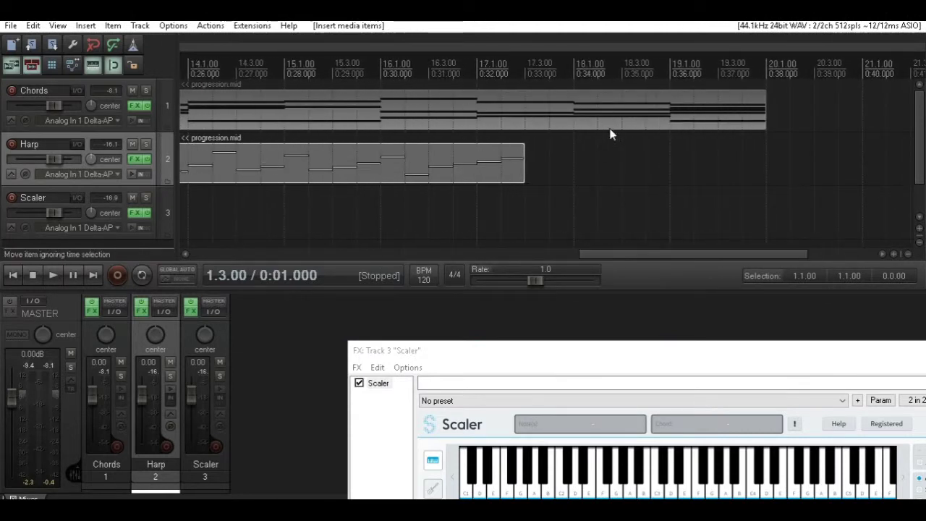
drag(622, 254, 190, 269)
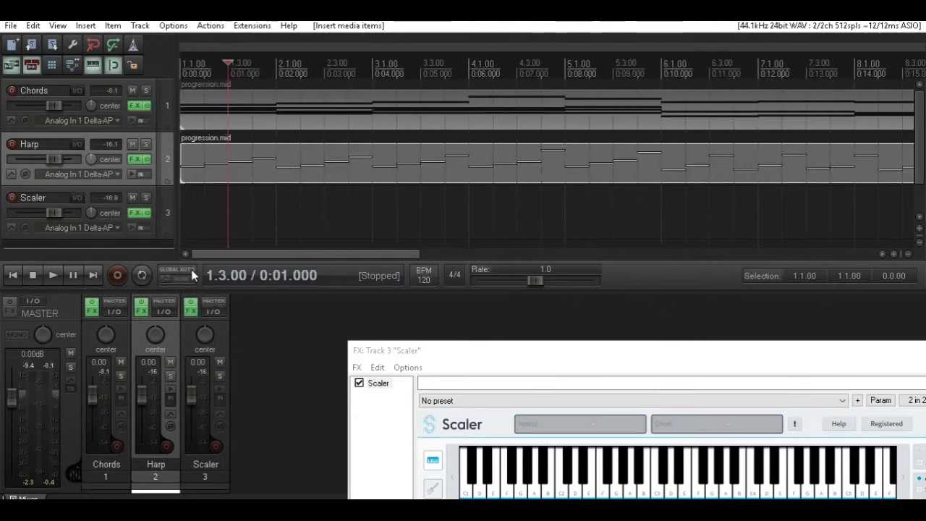
Lower the Chords fader to -5.07 dB during playback, then delete the Harp track's MIDI item.
click(55, 275)
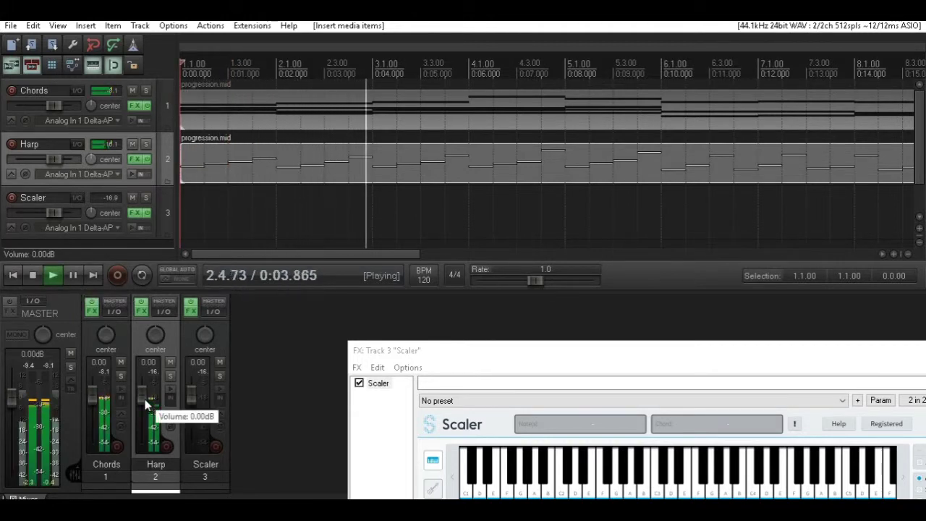
drag(90, 397, 93, 406)
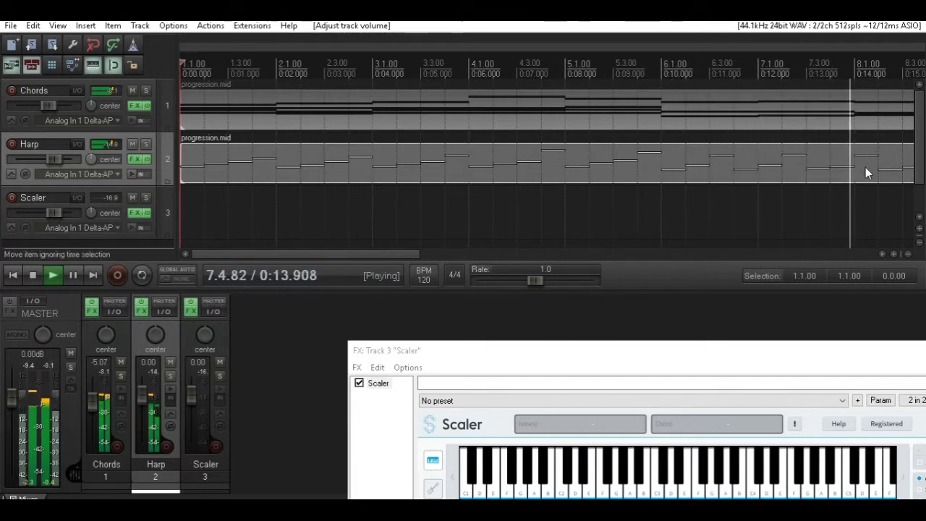
click(29, 279)
click(10, 282)
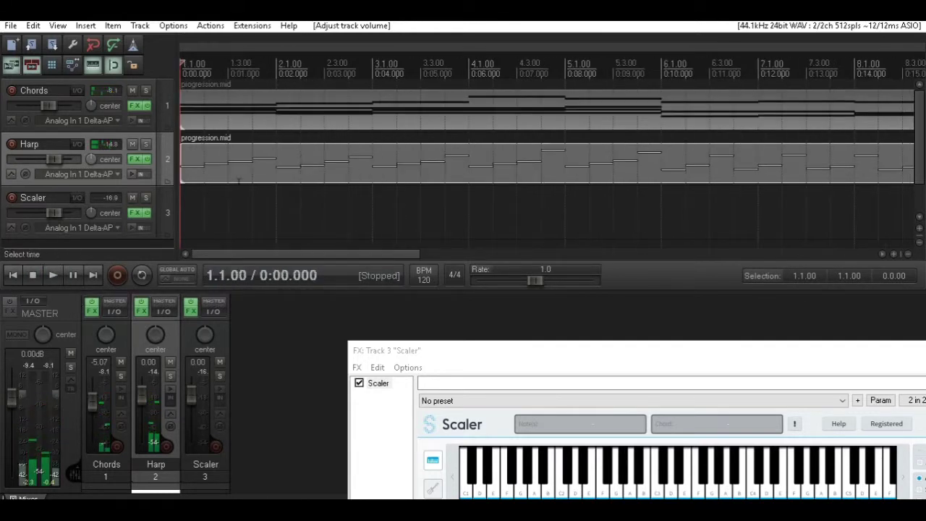
key(Delete)
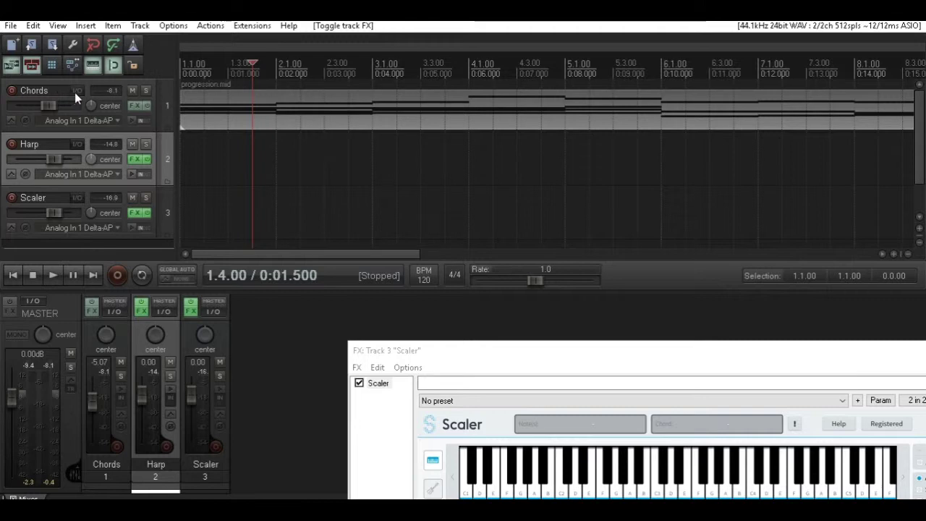
Send Chords into the Scaler track, set Scaler to Record: output (MIDI), and arm it.
drag(76, 149, 76, 199)
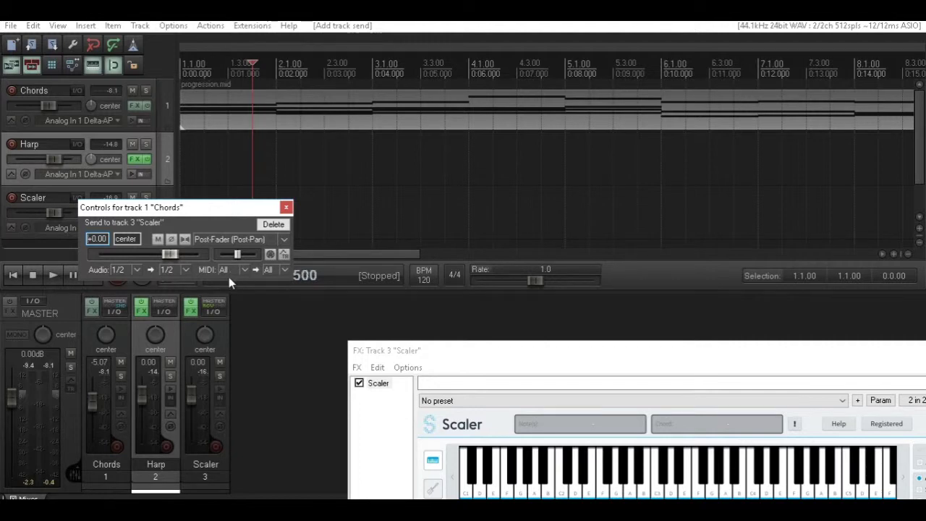
click(285, 209)
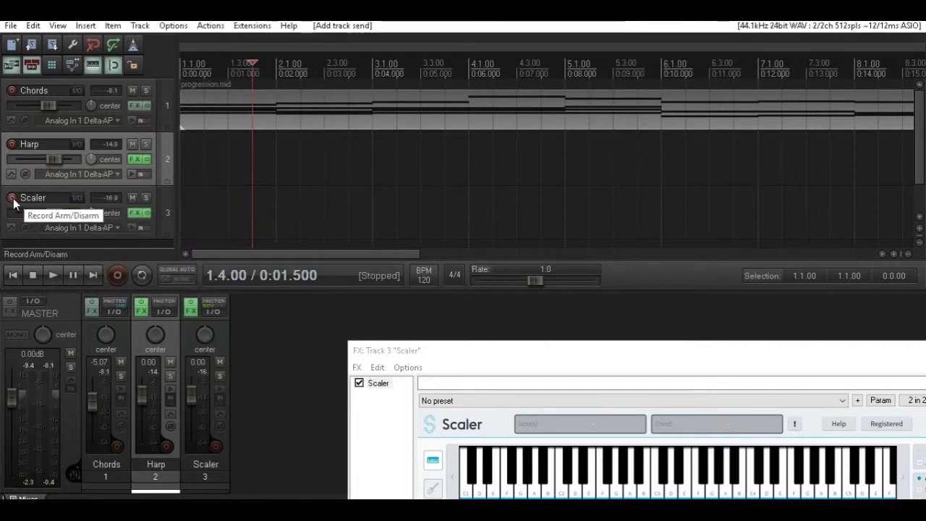
right_click(14, 203)
mouse_move(105, 313)
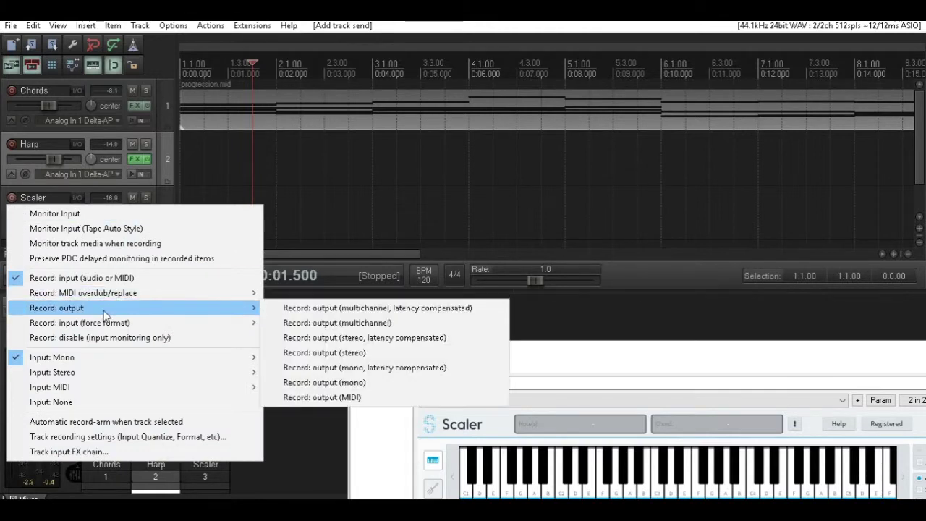
click(327, 397)
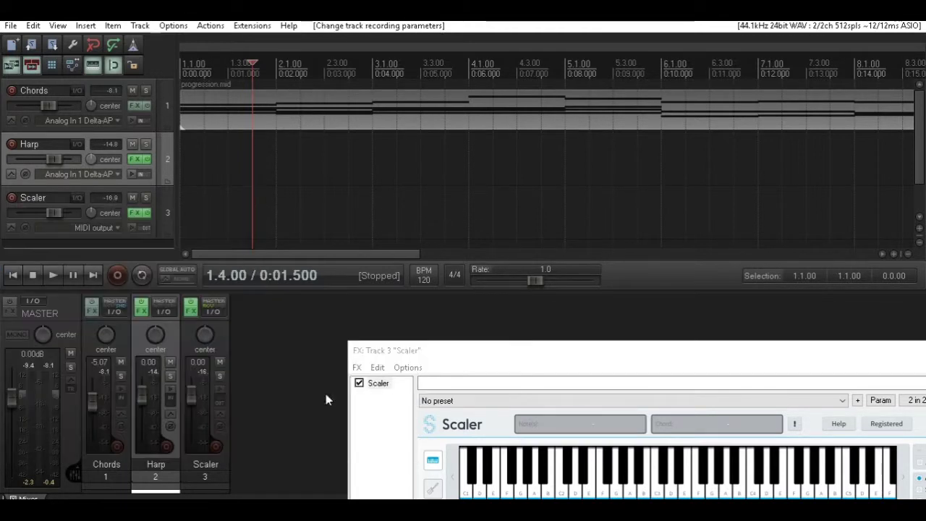
click(15, 199)
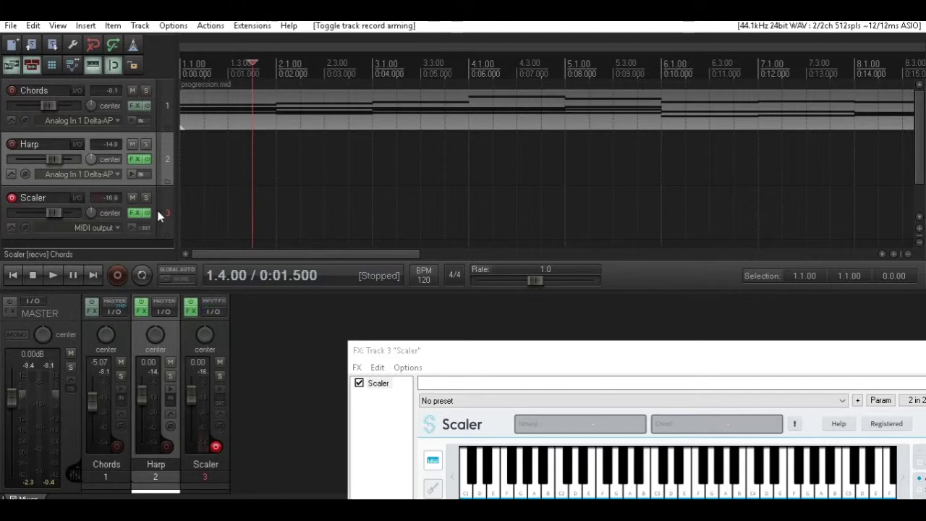
Record Scaler's arpeggiated MIDI from the project start through the end of the Chords progression.
click(14, 275)
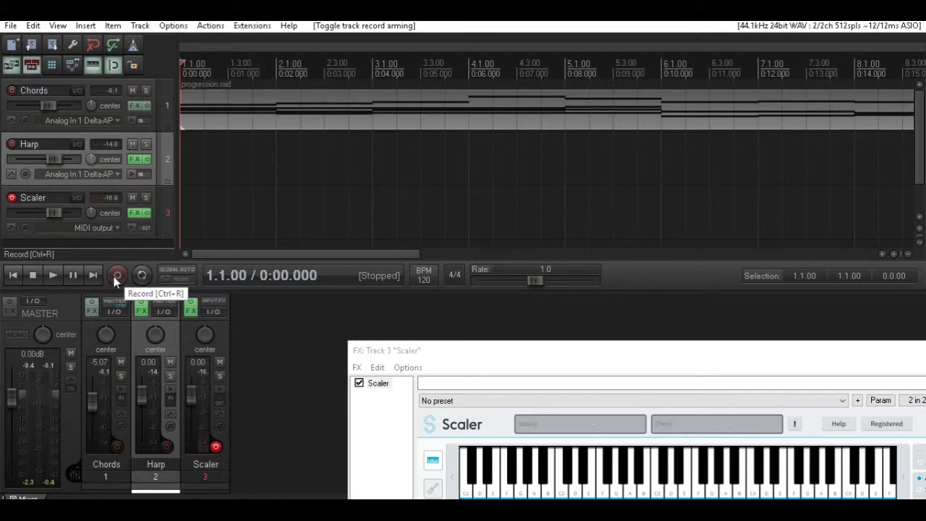
drag(414, 351, 305, 163)
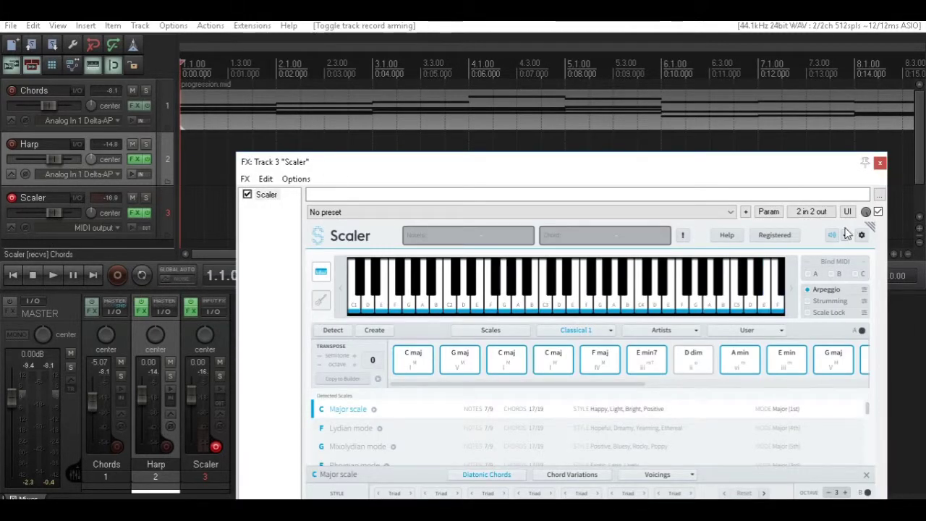
drag(365, 172, 448, 318)
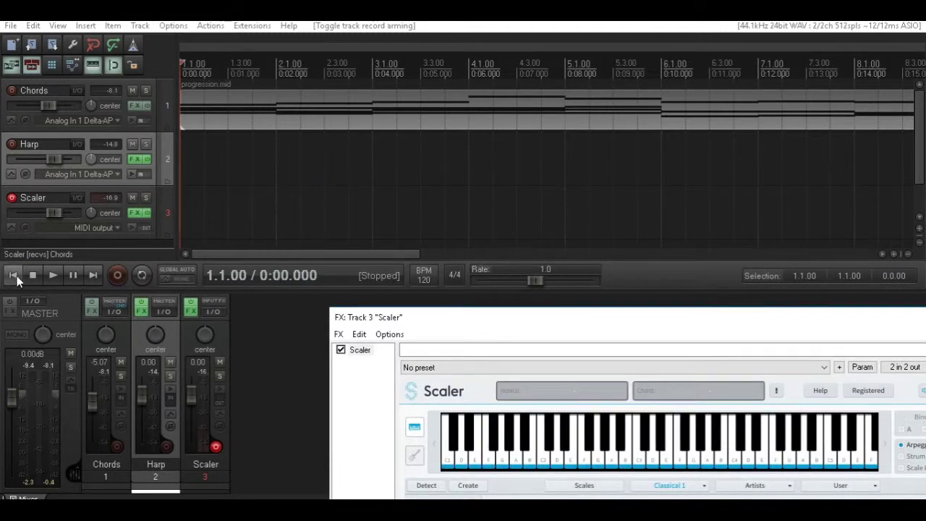
click(17, 278)
click(117, 276)
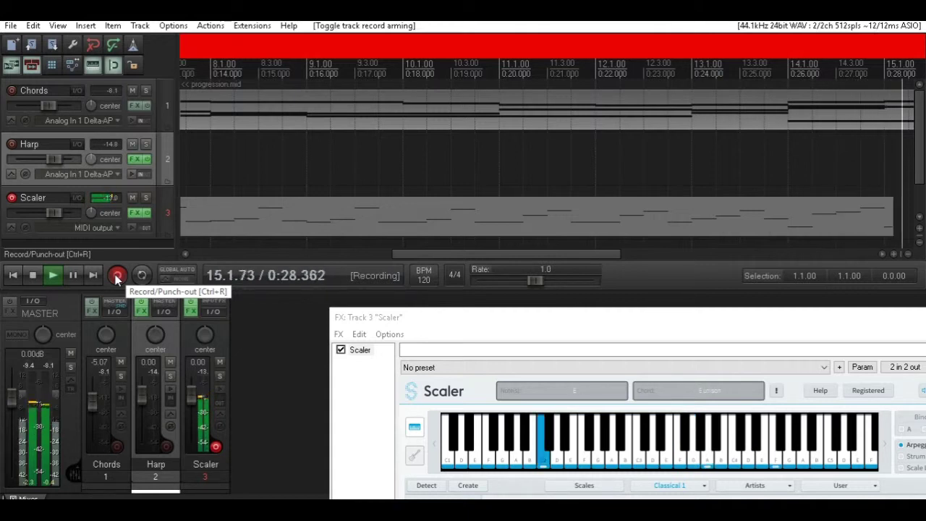
click(35, 275)
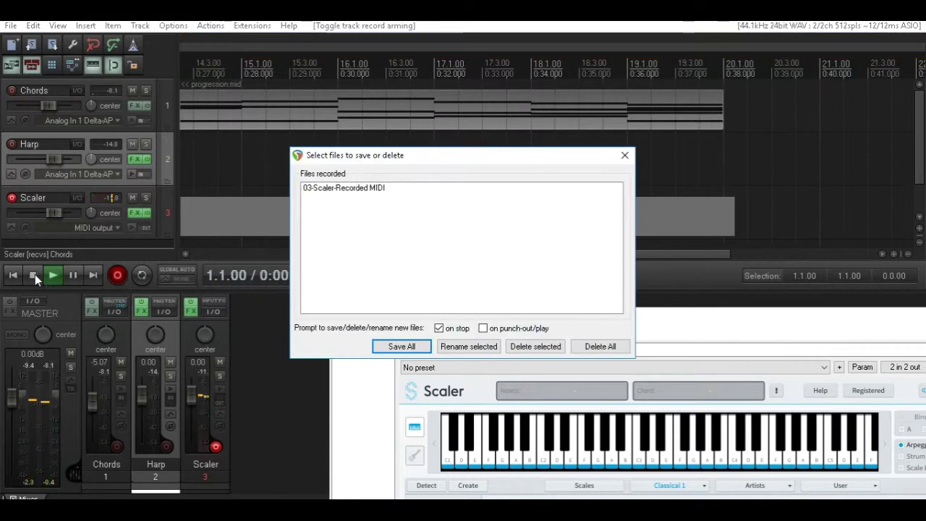
Keep the 03-Scaler-Recorded MIDI take, trim its tail at 20.1.00, and close Scaler's window.
click(409, 345)
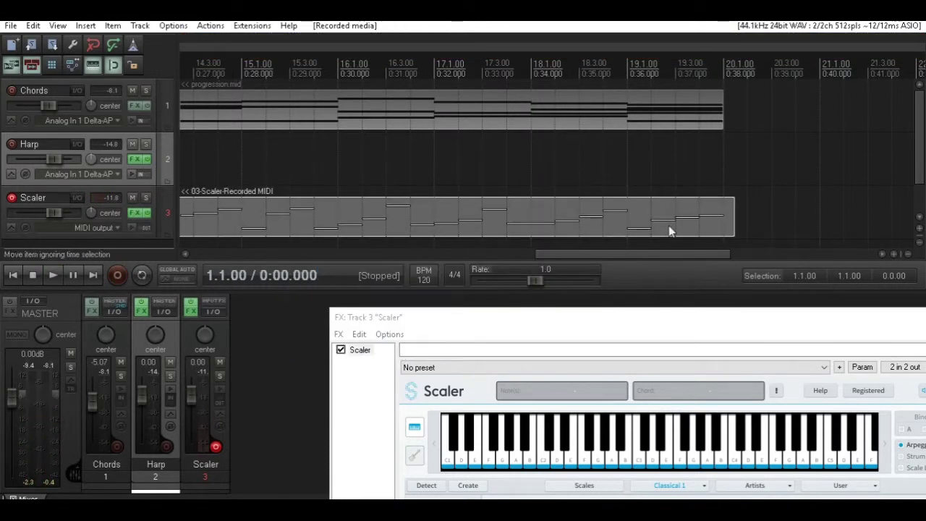
click(723, 227)
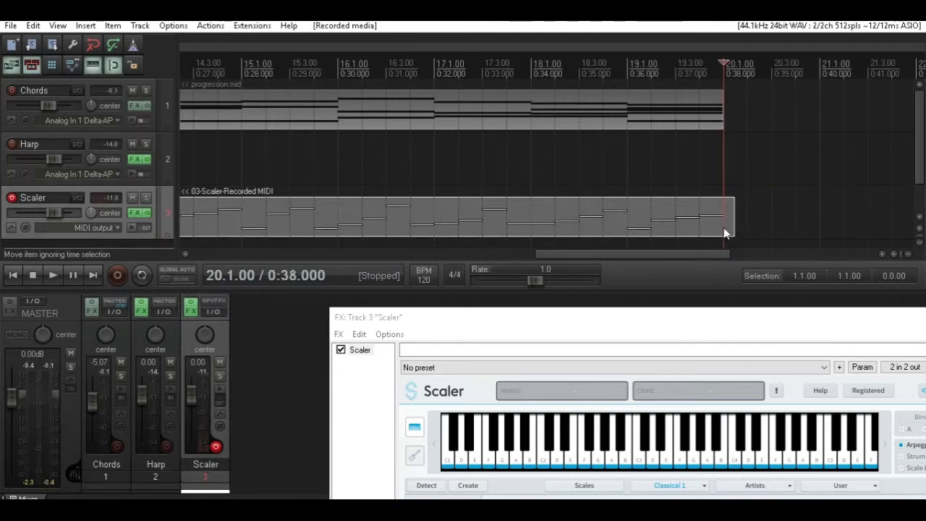
key(s)
key(Delete)
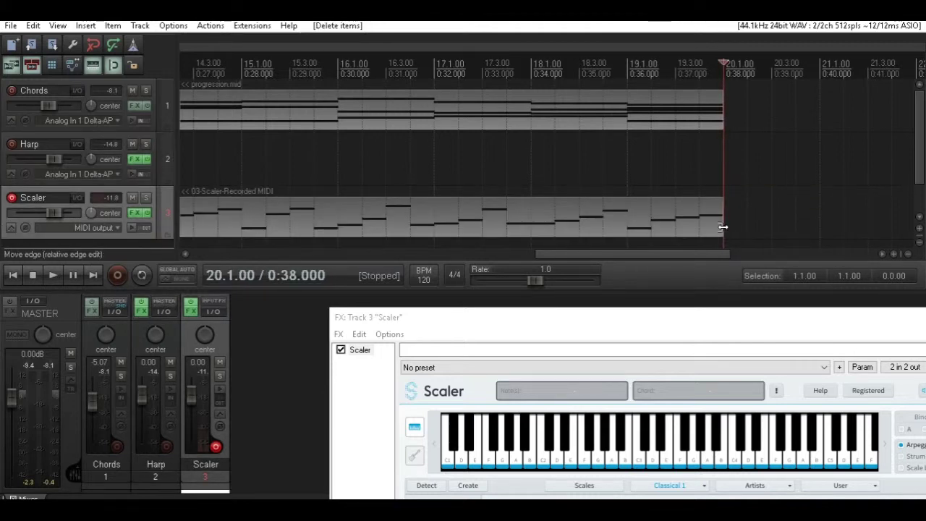
drag(676, 328, 555, 181)
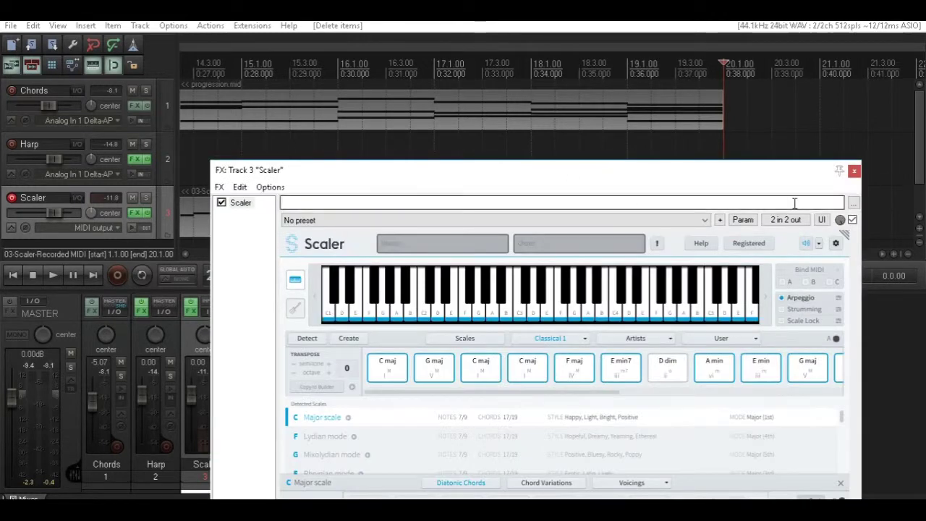
click(854, 173)
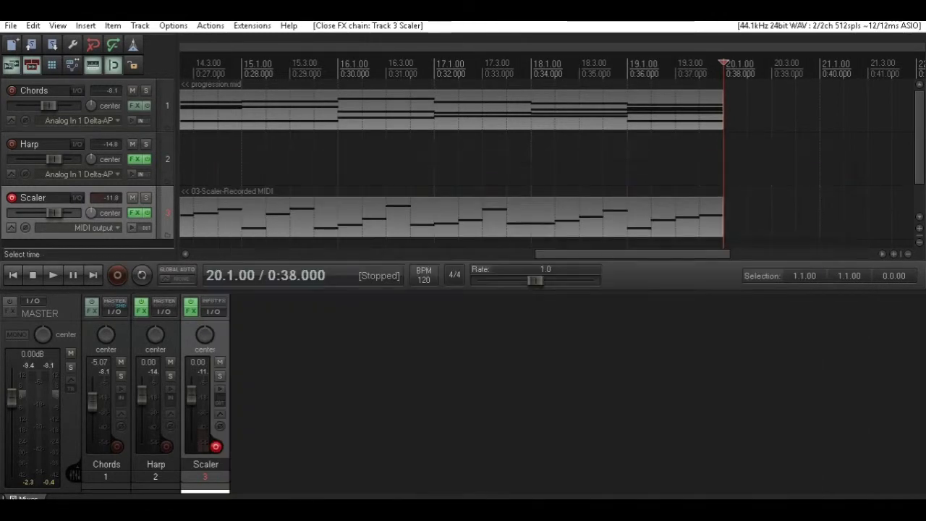
Disarm and mute the Scaler track, move the 03-Scaler-Recorded MIDI item to Harp, and play from the start.
click(12, 202)
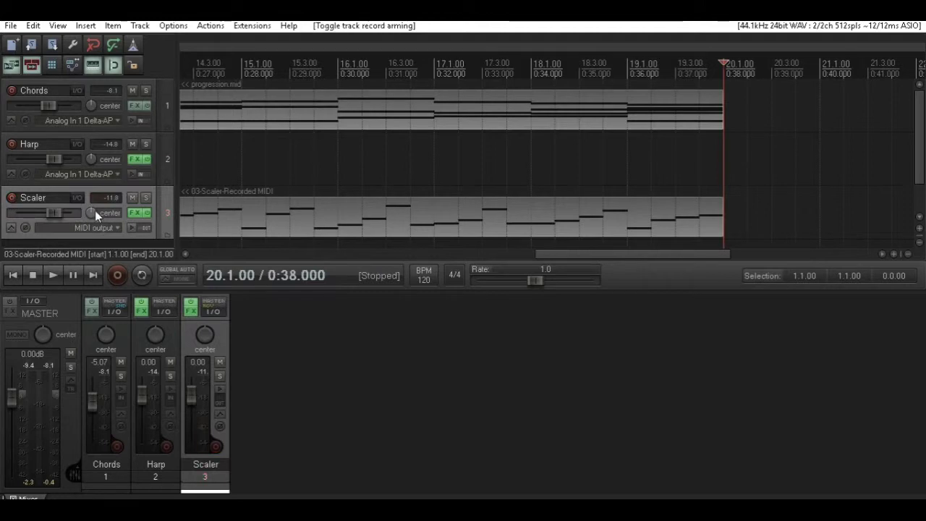
click(131, 198)
drag(249, 222, 188, 169)
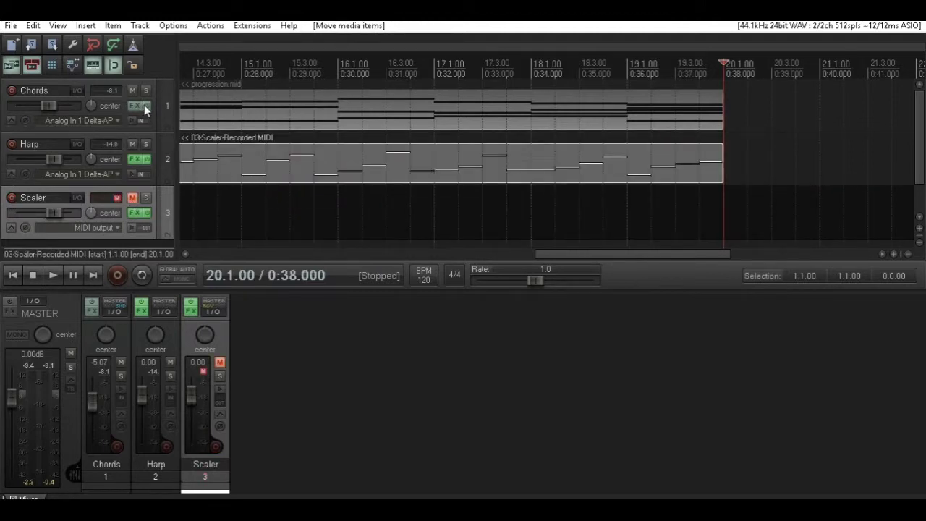
click(13, 275)
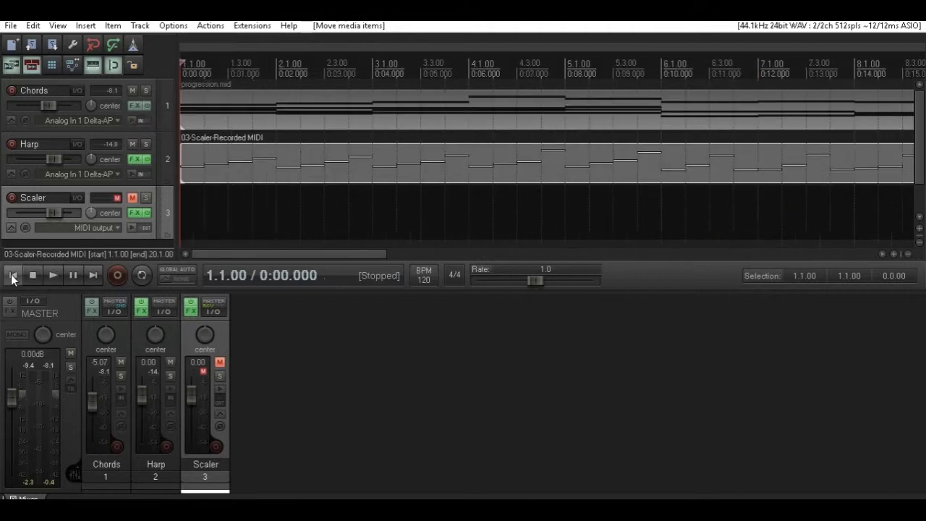
click(52, 275)
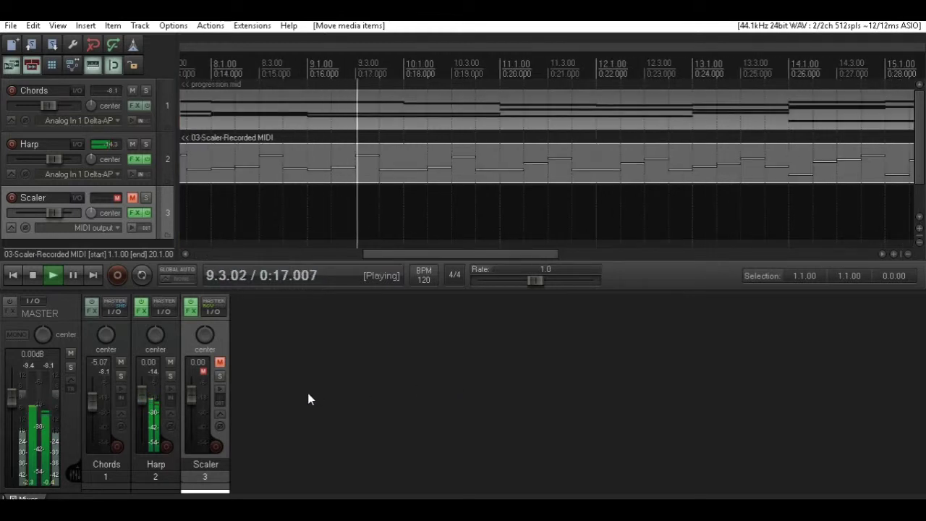
Re-enable the Chords track's effects and restart playback from the project start.
click(38, 276)
click(13, 278)
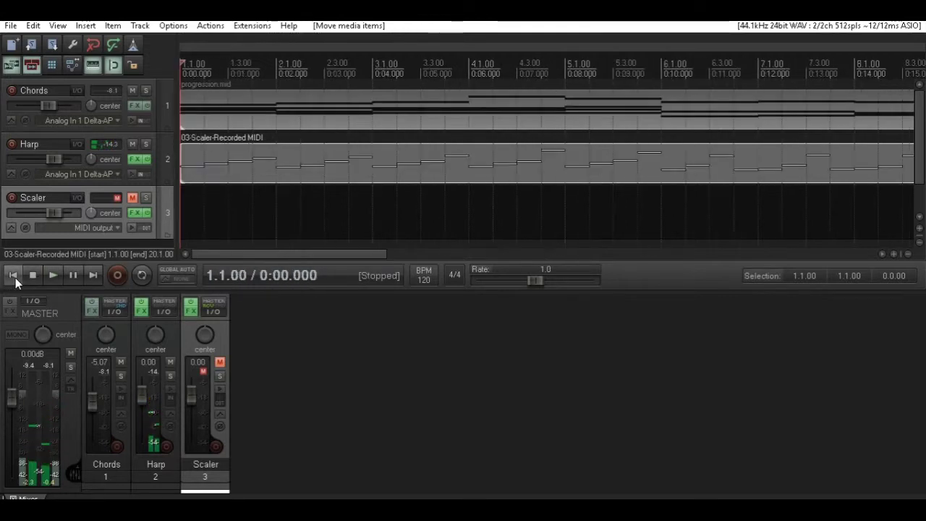
click(146, 106)
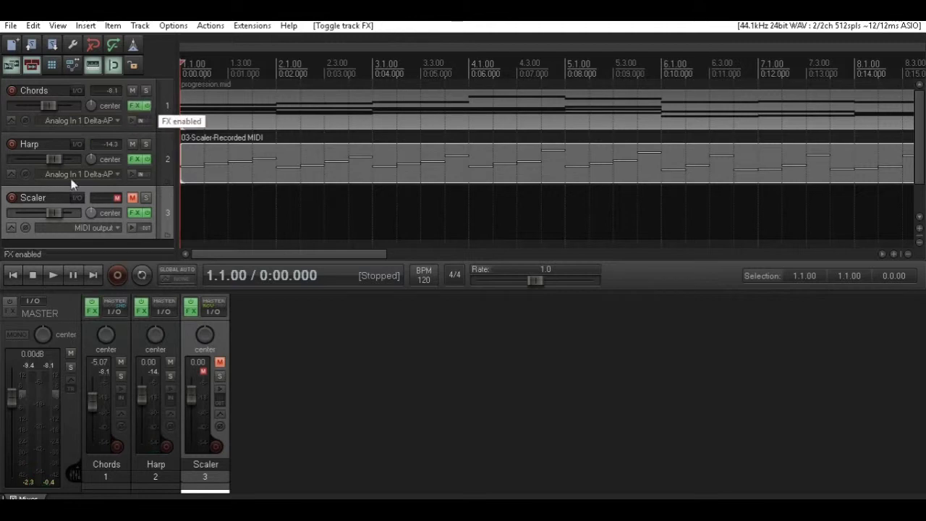
click(52, 276)
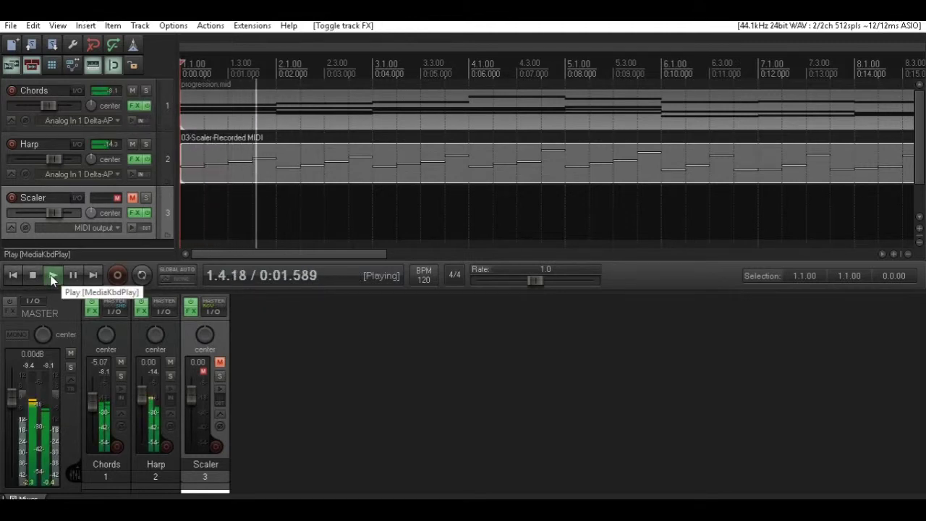
Lower the Chords fader to -5.63 dB and raise Harp to +1.85 dB during playback.
mouse_move(93, 409)
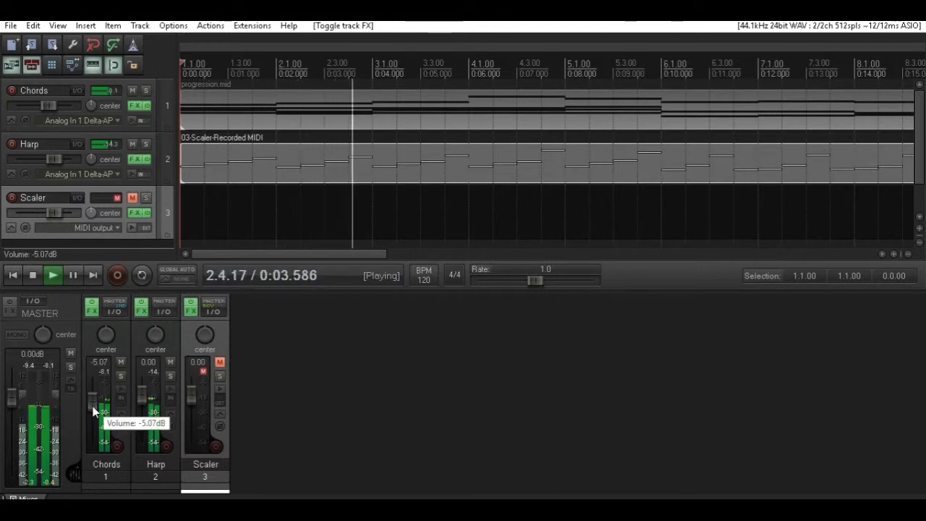
scroll(94, 407, down, 1)
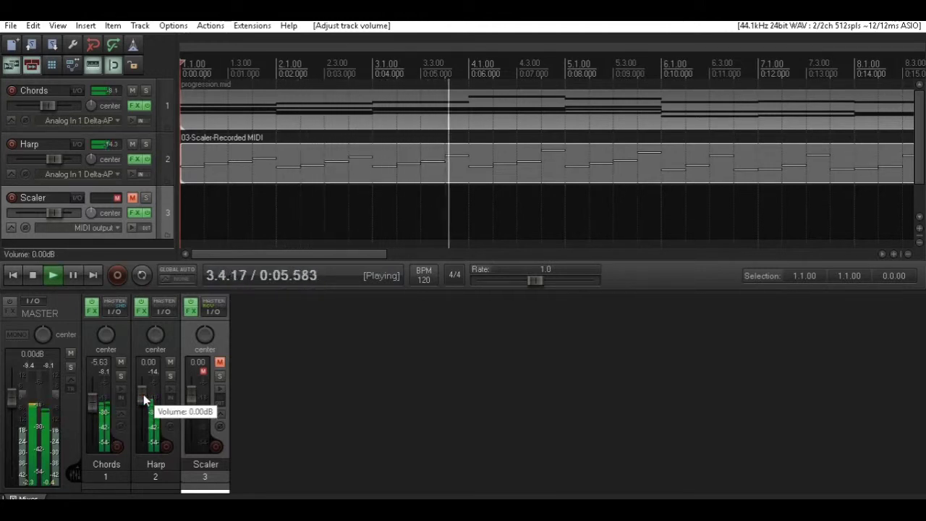
drag(143, 395, 143, 392)
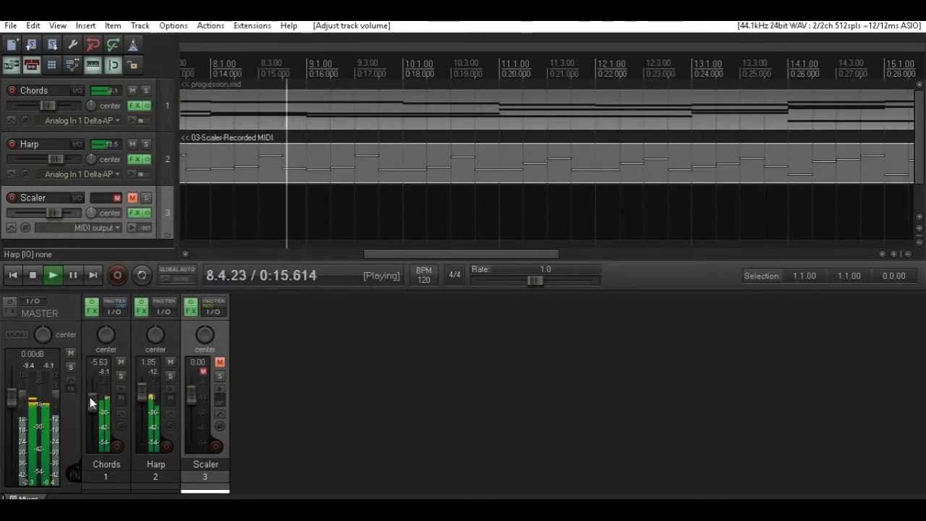
mouse_move(90, 402)
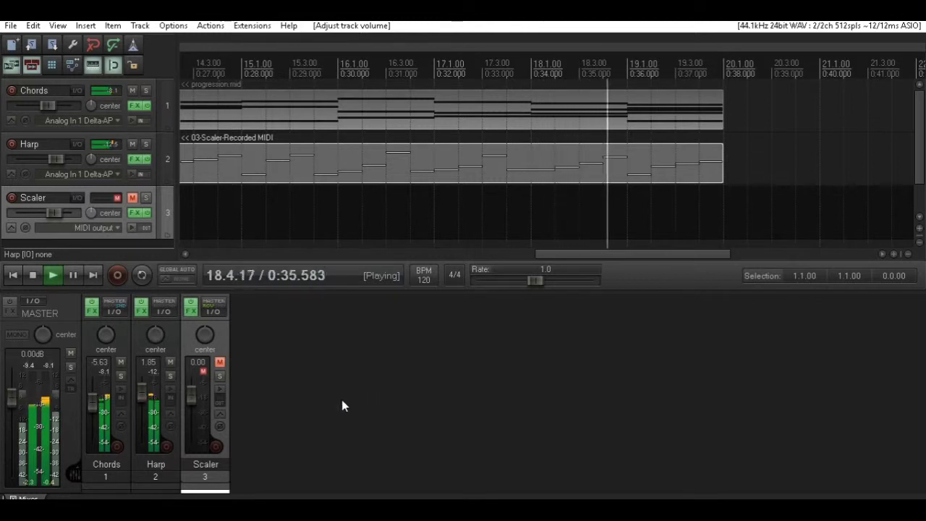
click(30, 279)
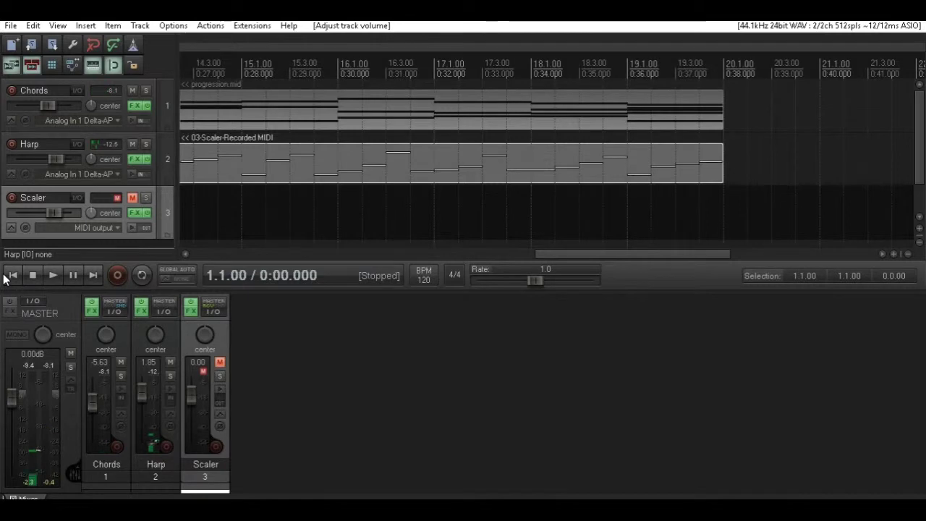